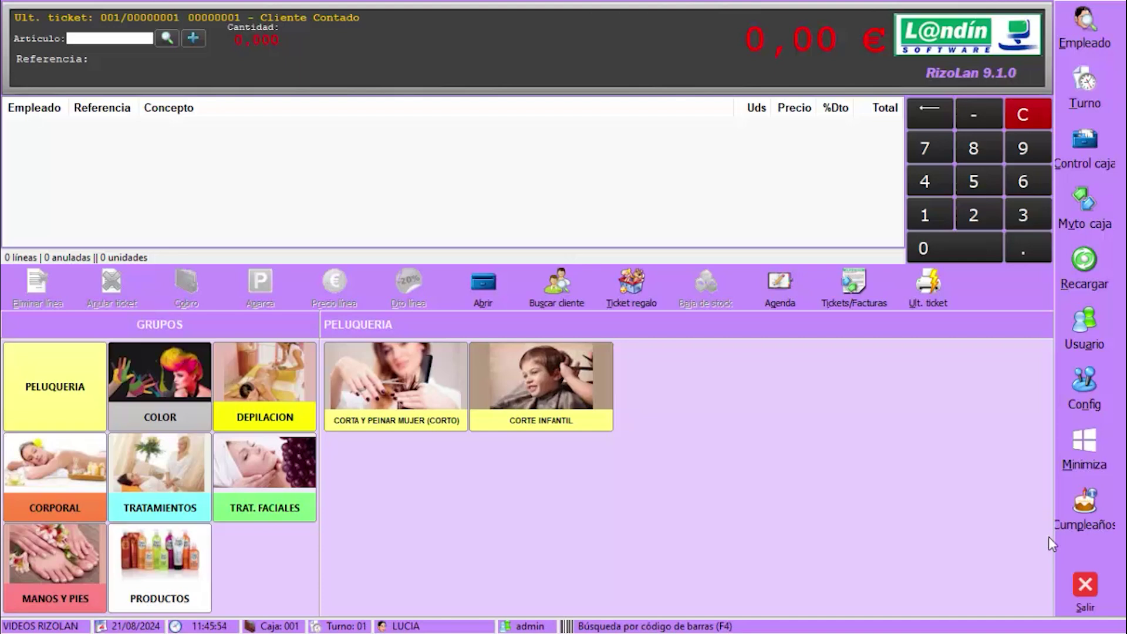
Open the general maintenance options, look through the available sections, and close them
click(1077, 389)
click(1060, 371)
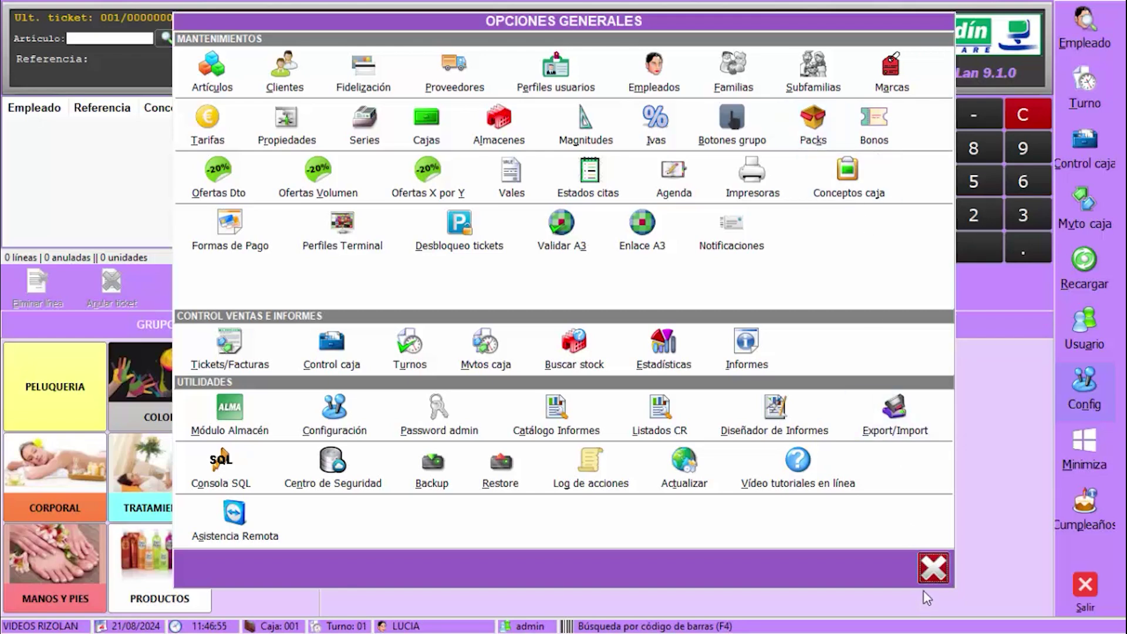
click(933, 568)
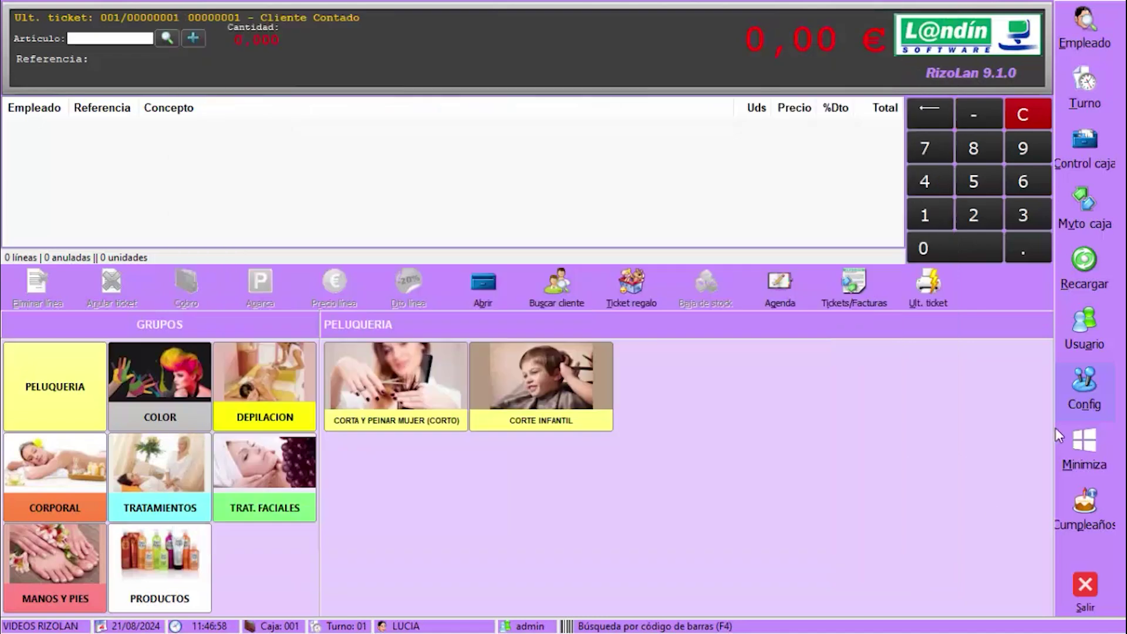
Add the Moroccanoil Acondicionador Hidratante and Moroccanoil Hydrating Shampoo from the PRODUCTOS group to a ticket, and void that ticket
click(174, 546)
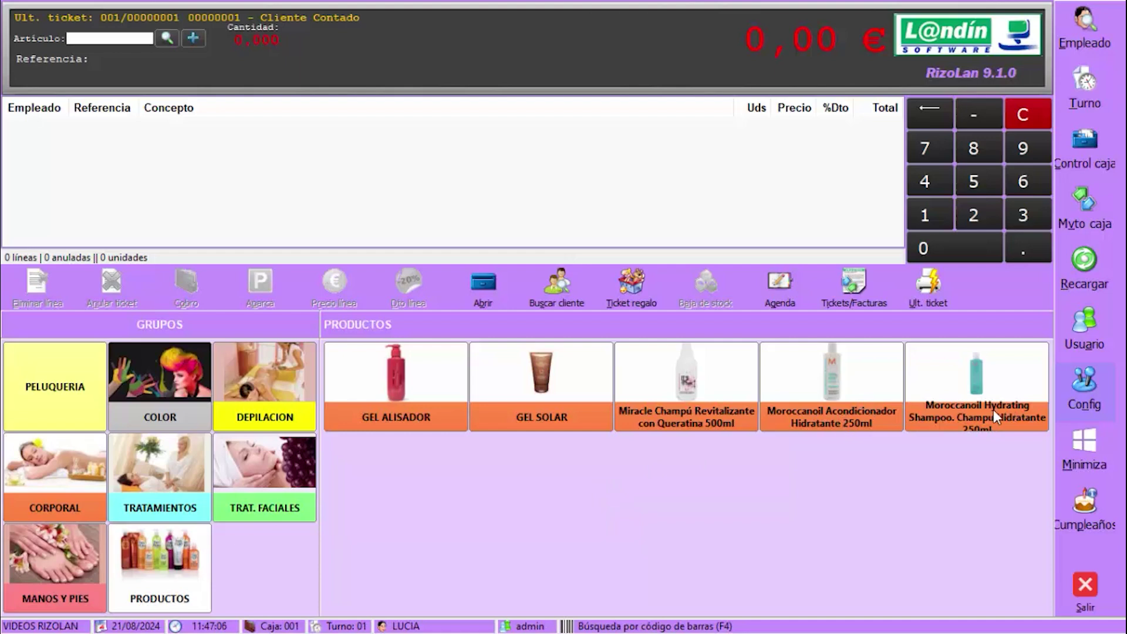
click(854, 380)
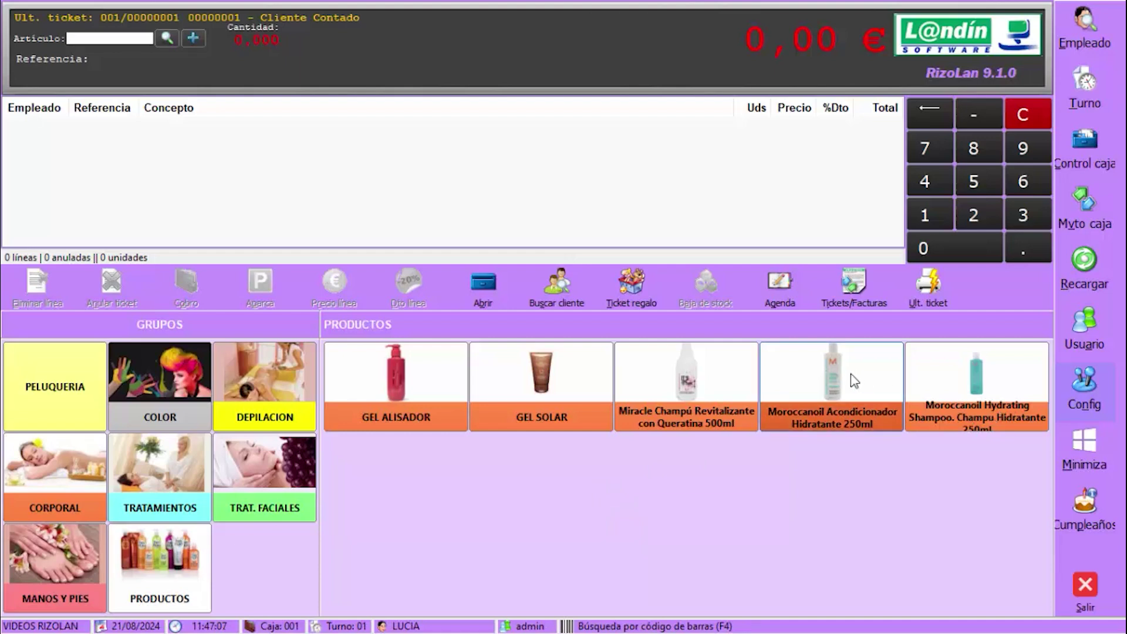
click(919, 377)
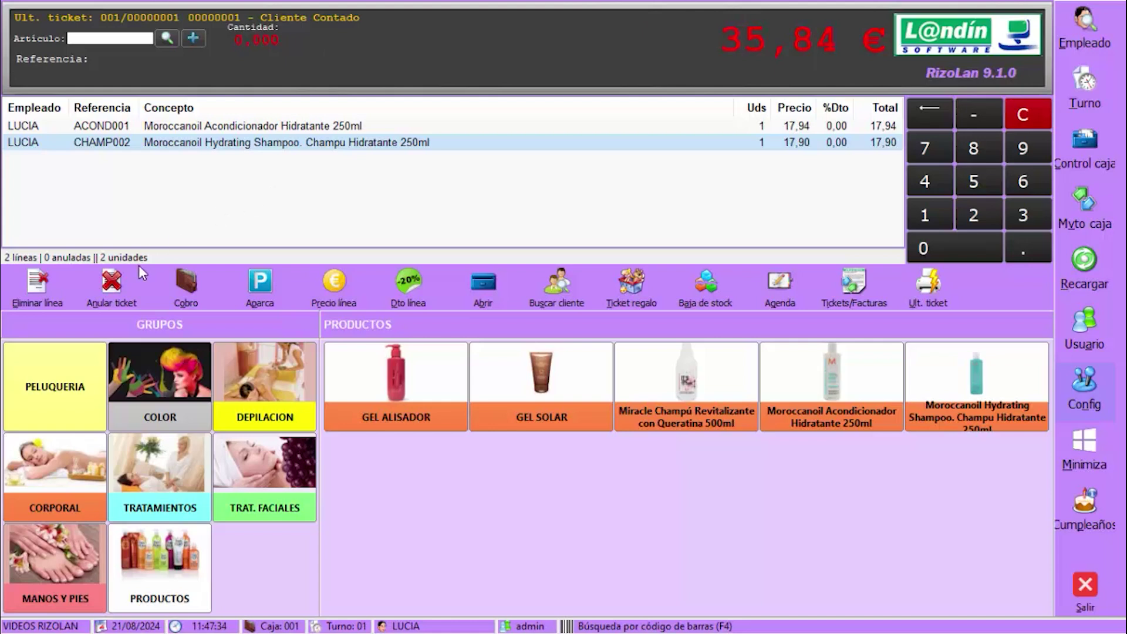
click(112, 286)
click(539, 343)
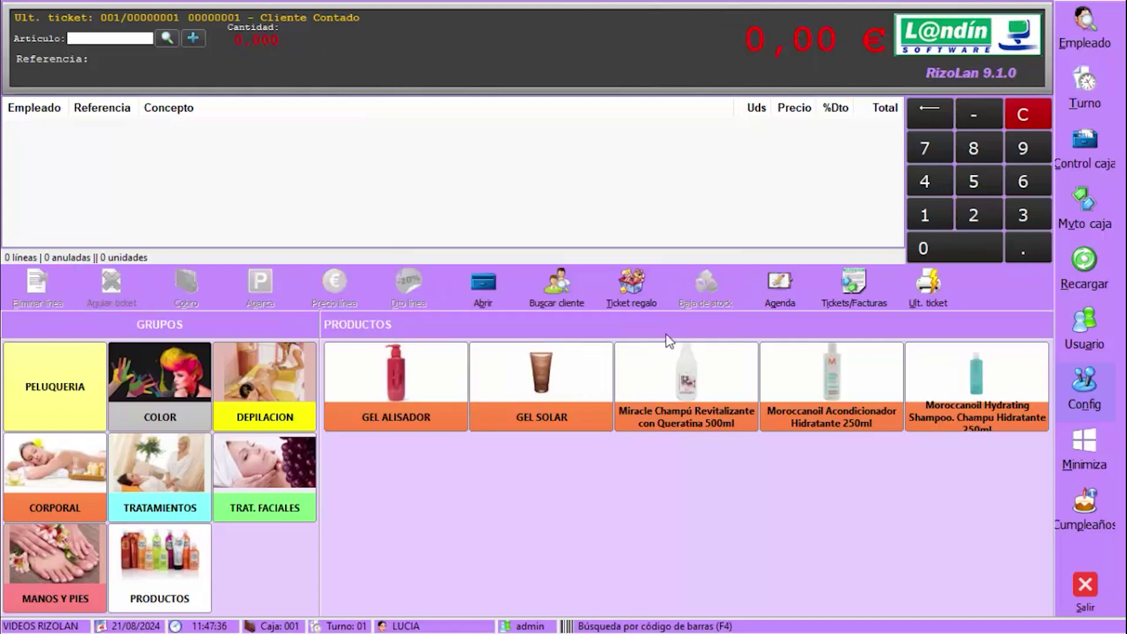
Open the packs maintenance from the general maintenance options
click(1073, 383)
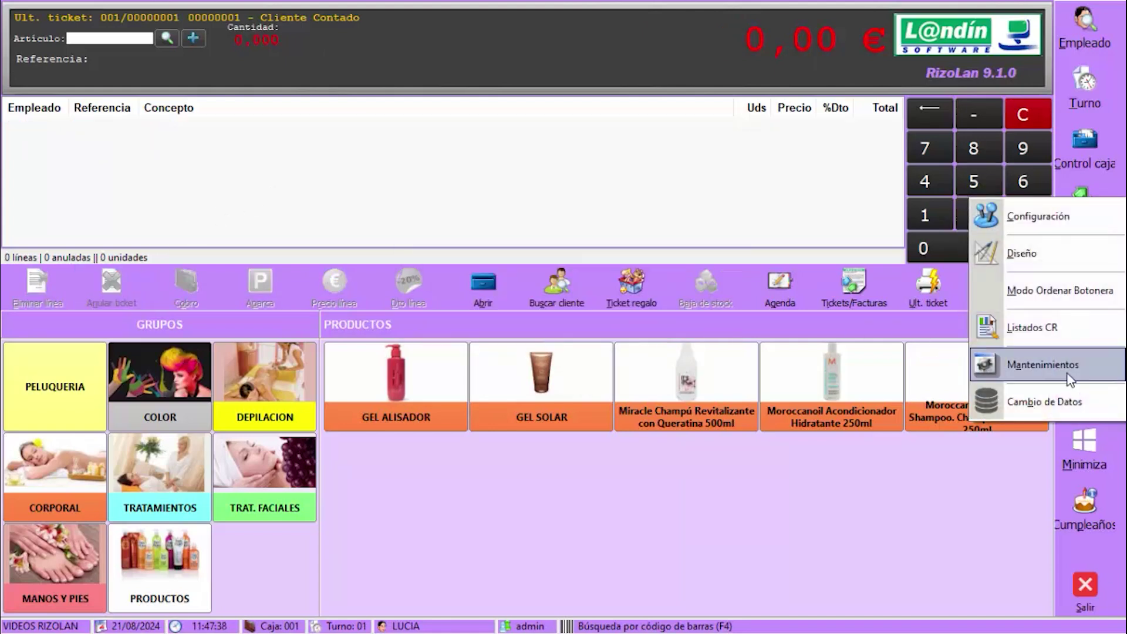
click(1066, 370)
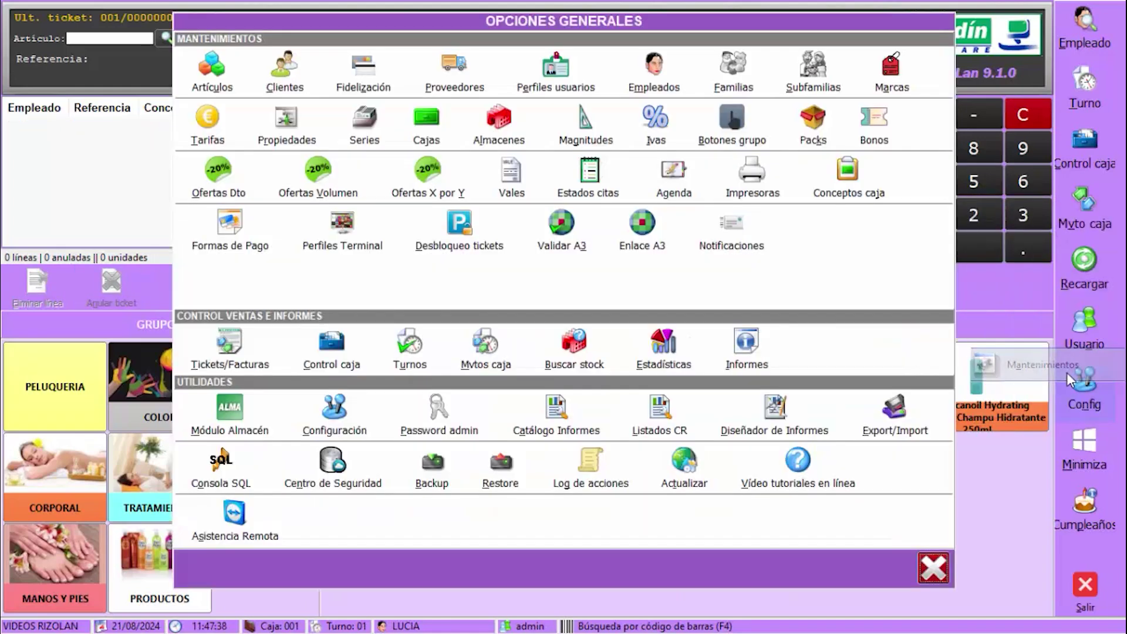
click(825, 132)
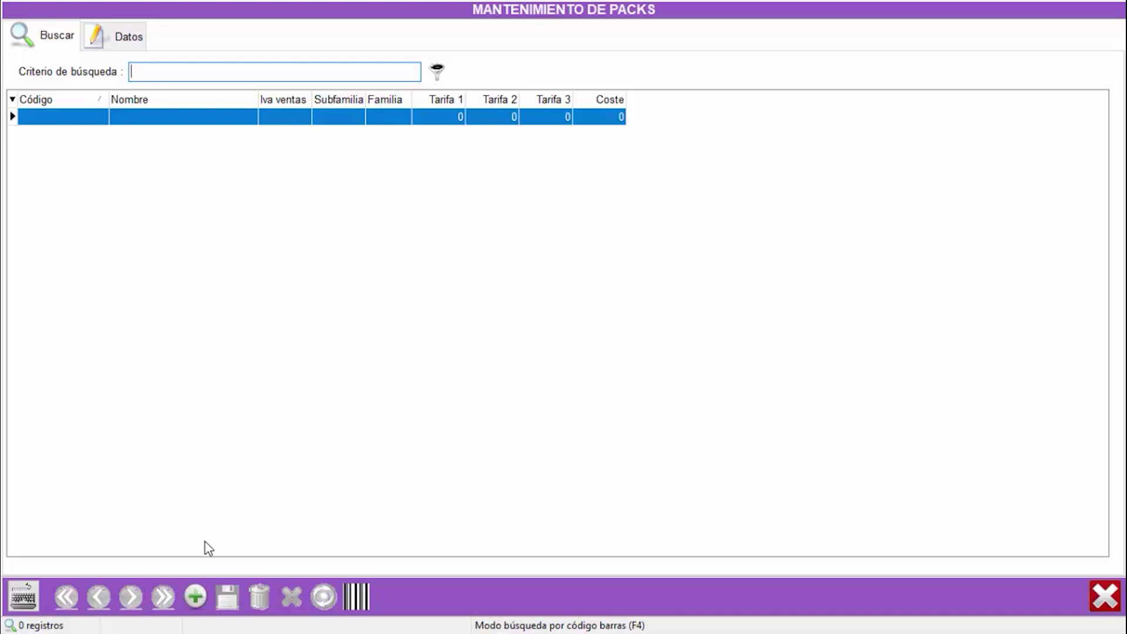
Create a new pack with the code PACH001 and the name PACK HIDRATIACIÓN
click(197, 594)
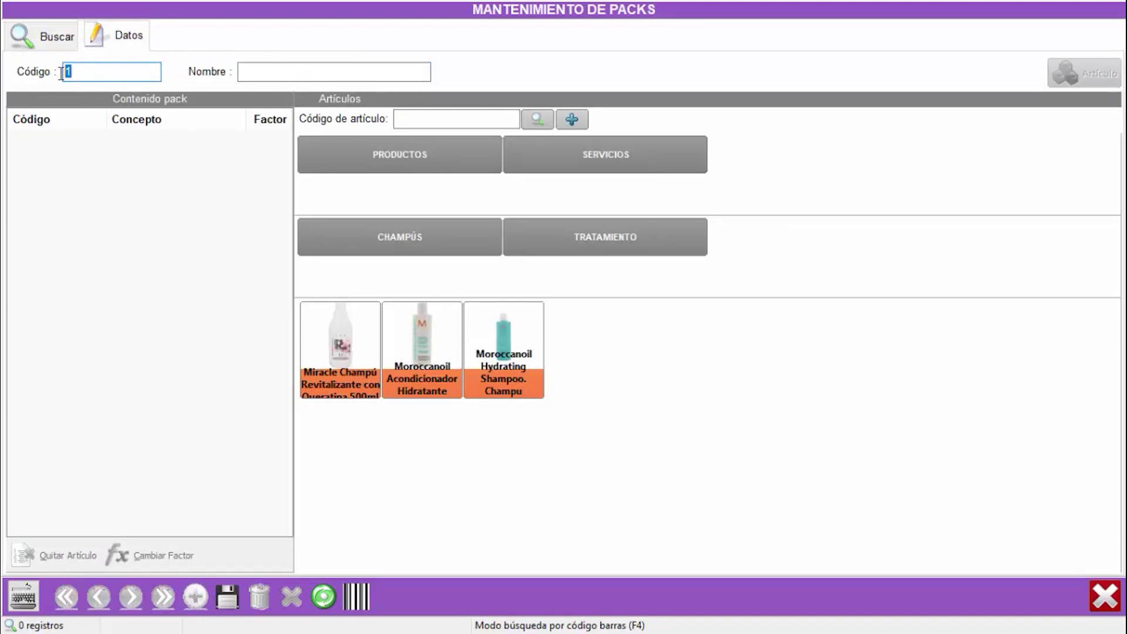
text(PA,)
key(BackSpace)
text(CH001)
key(Return)
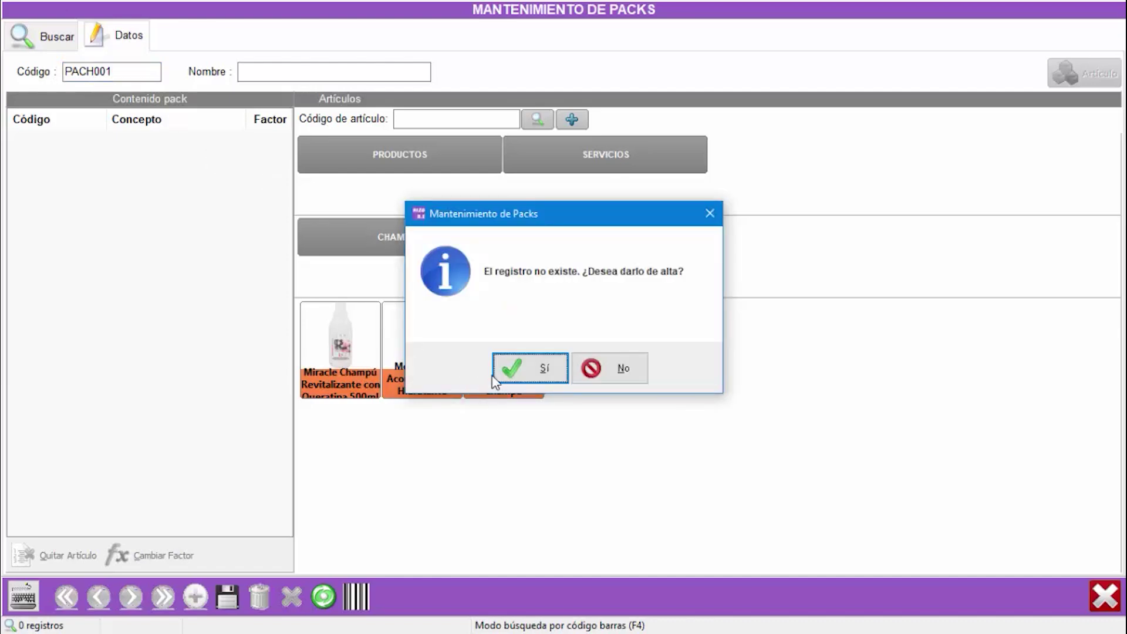
click(514, 374)
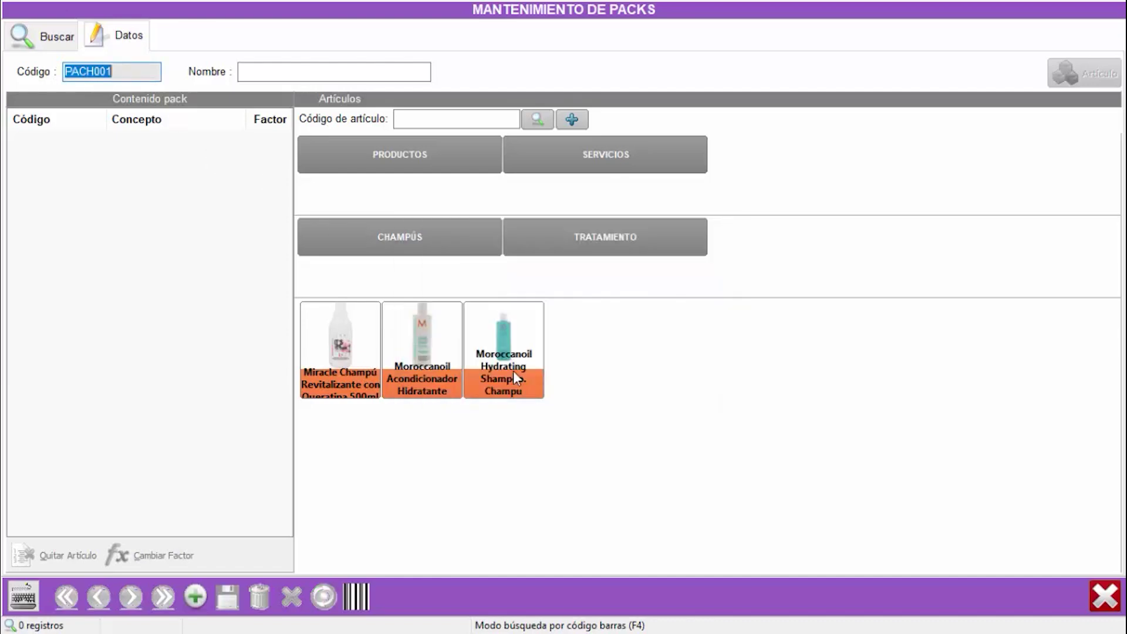
click(292, 73)
text(PAC)
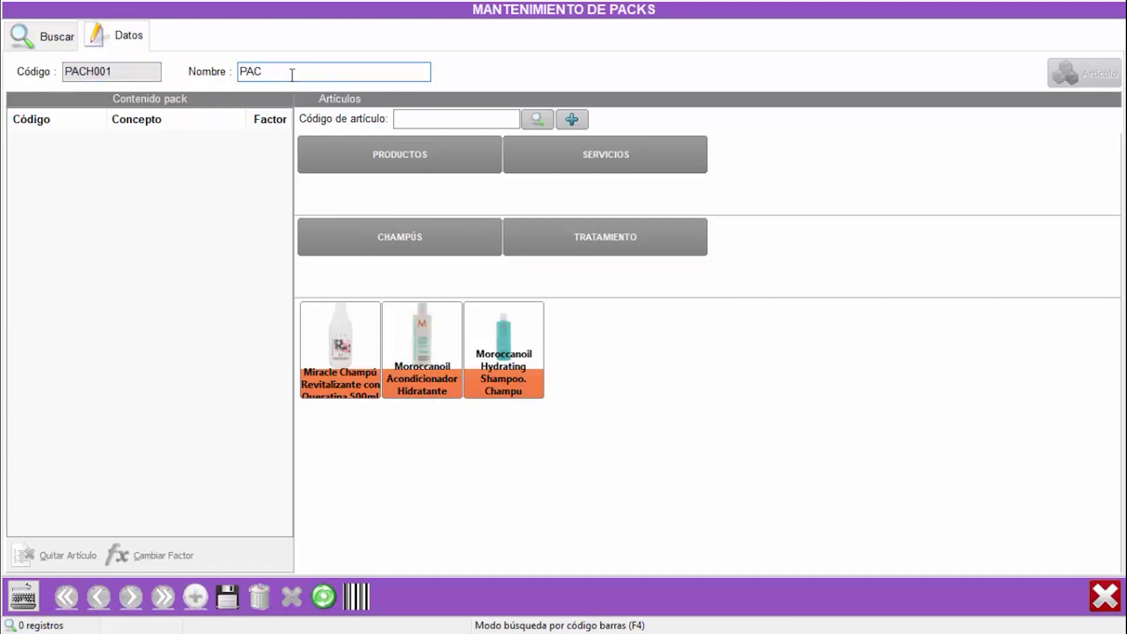
text(K HIDRATIACIÓN)
Look at the article search list and compare the articles offered under the PRODUCTOS and SERVICIOS families
click(533, 119)
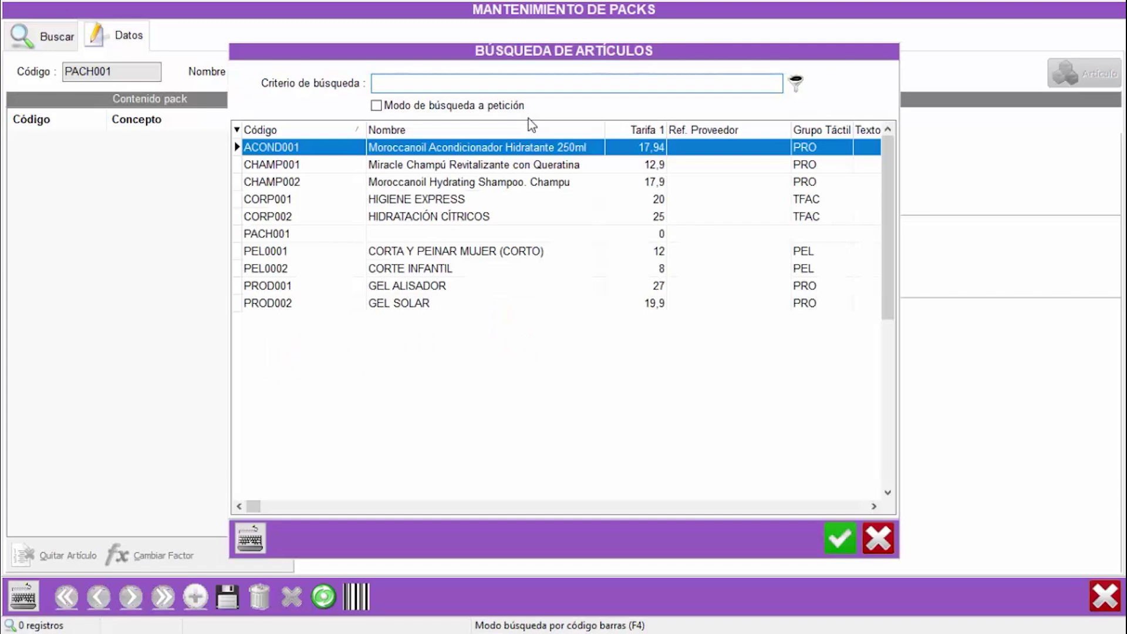
click(879, 549)
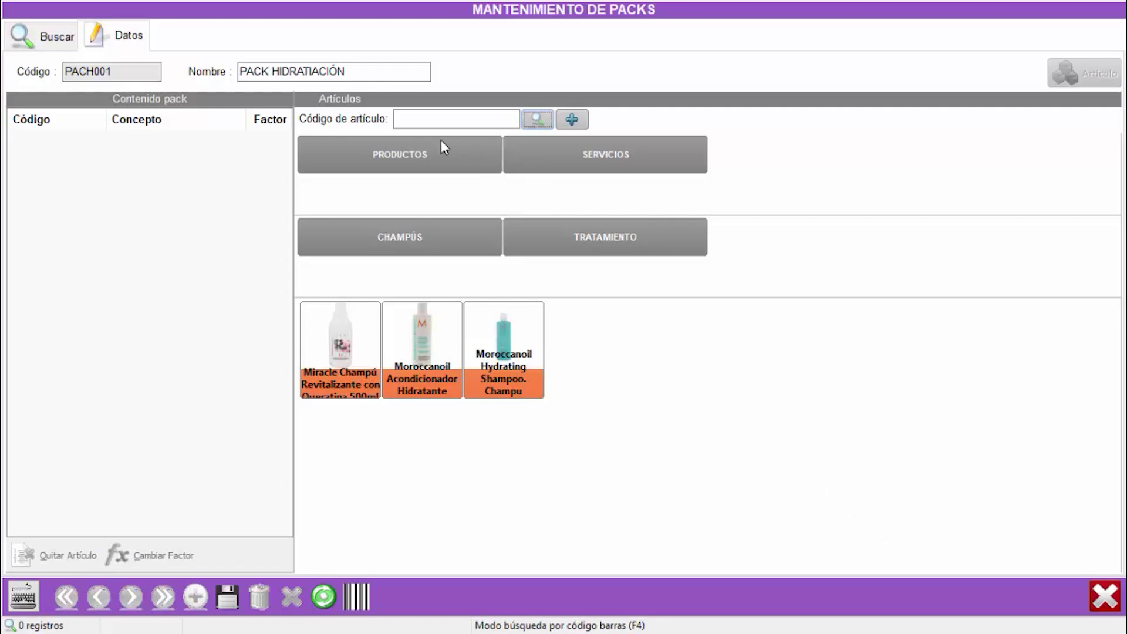
click(403, 157)
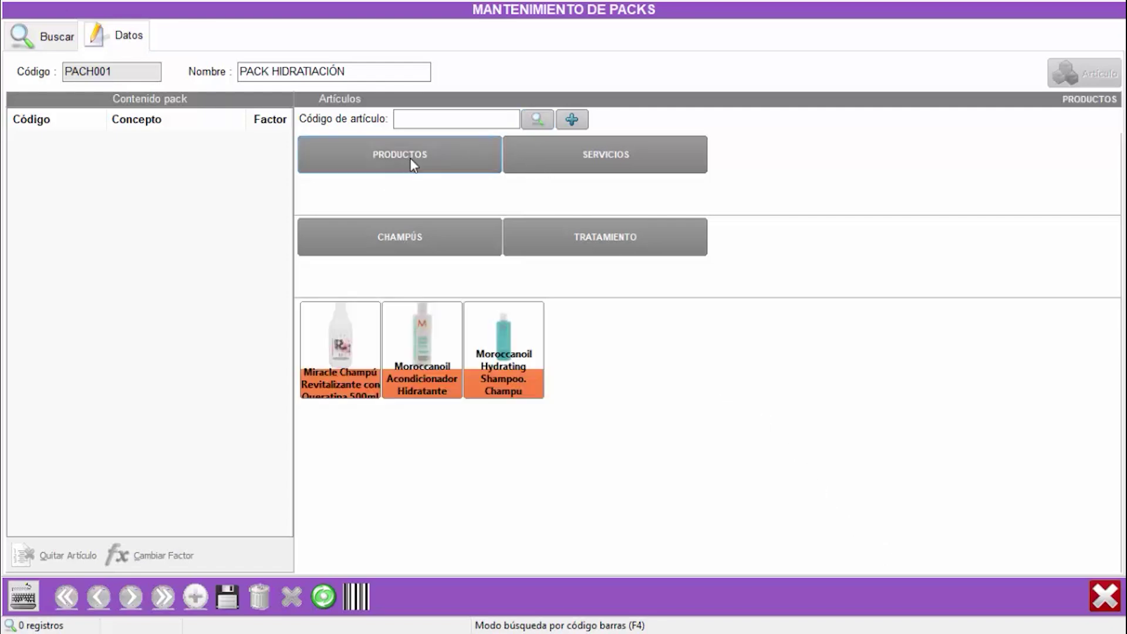
click(552, 166)
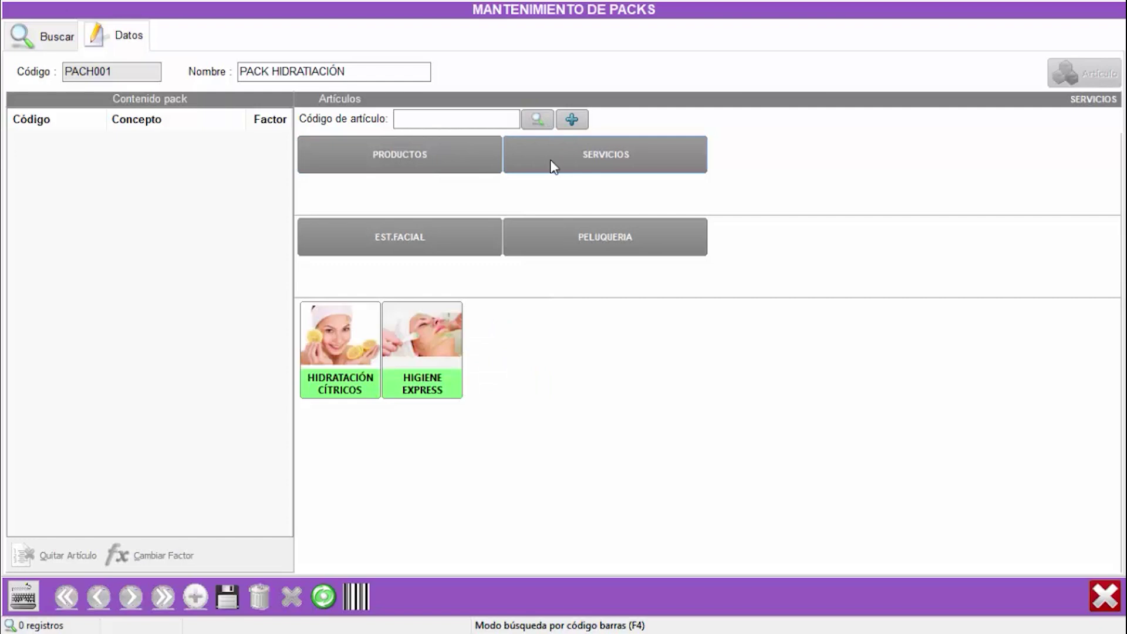
click(473, 154)
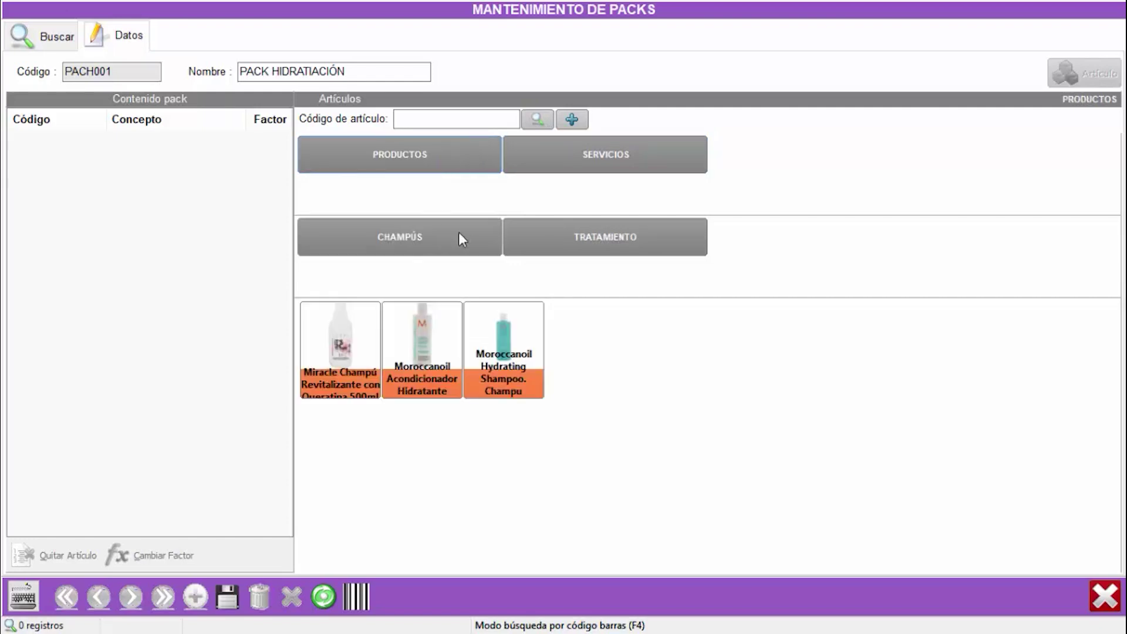
click(424, 150)
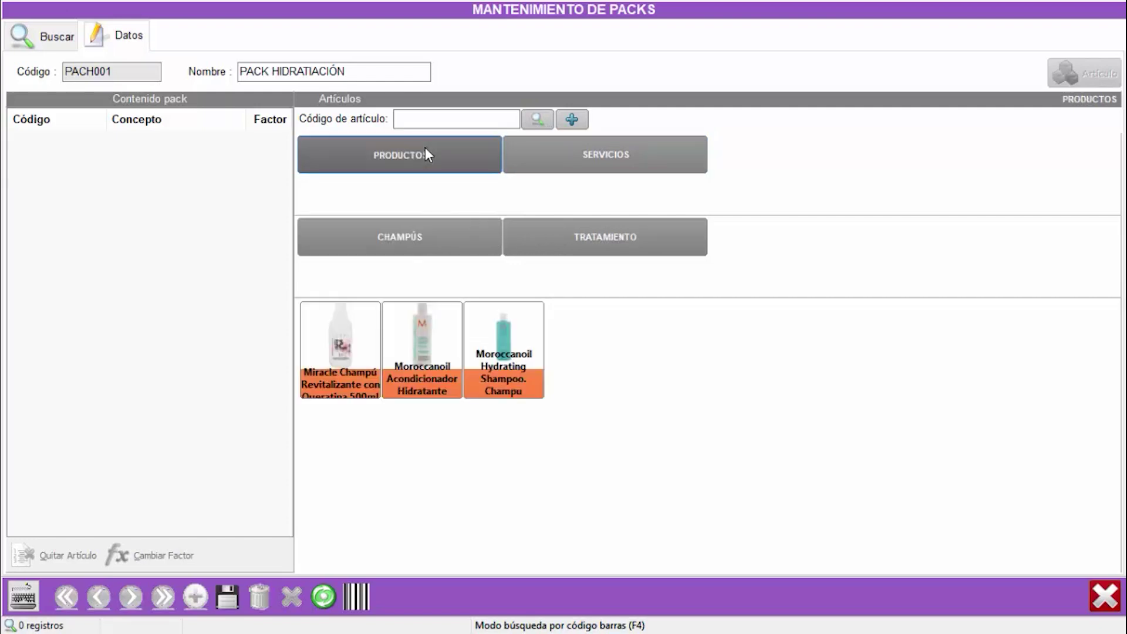
Add the Moroccanoil Hydrating Shampoo from the CHAMPÚS subfamily to the pack and delete its line
click(475, 231)
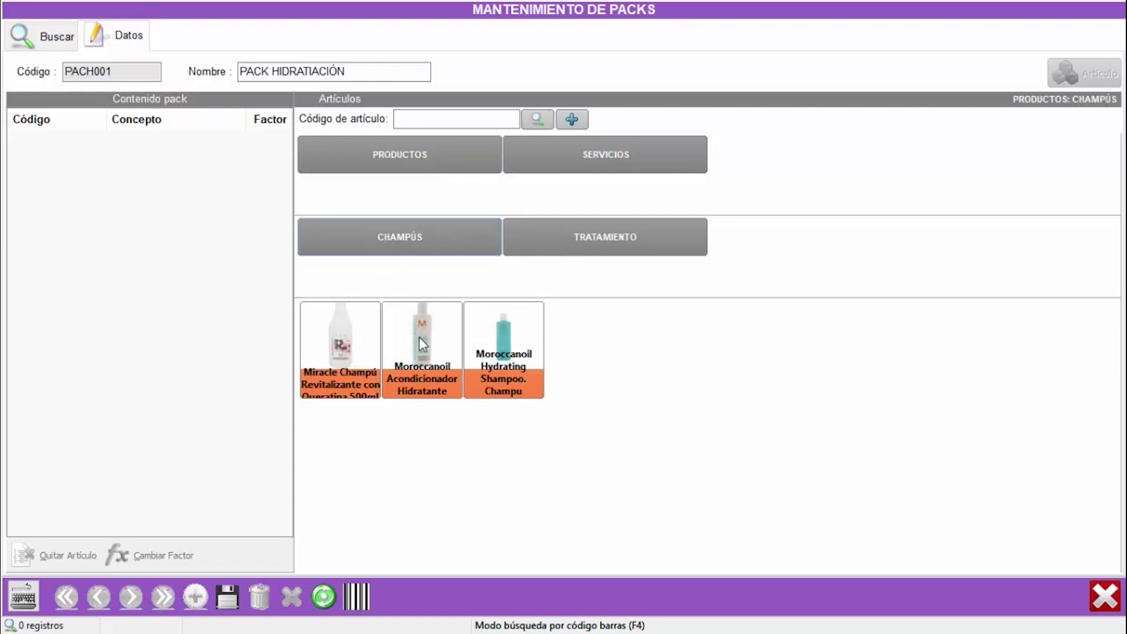
click(499, 342)
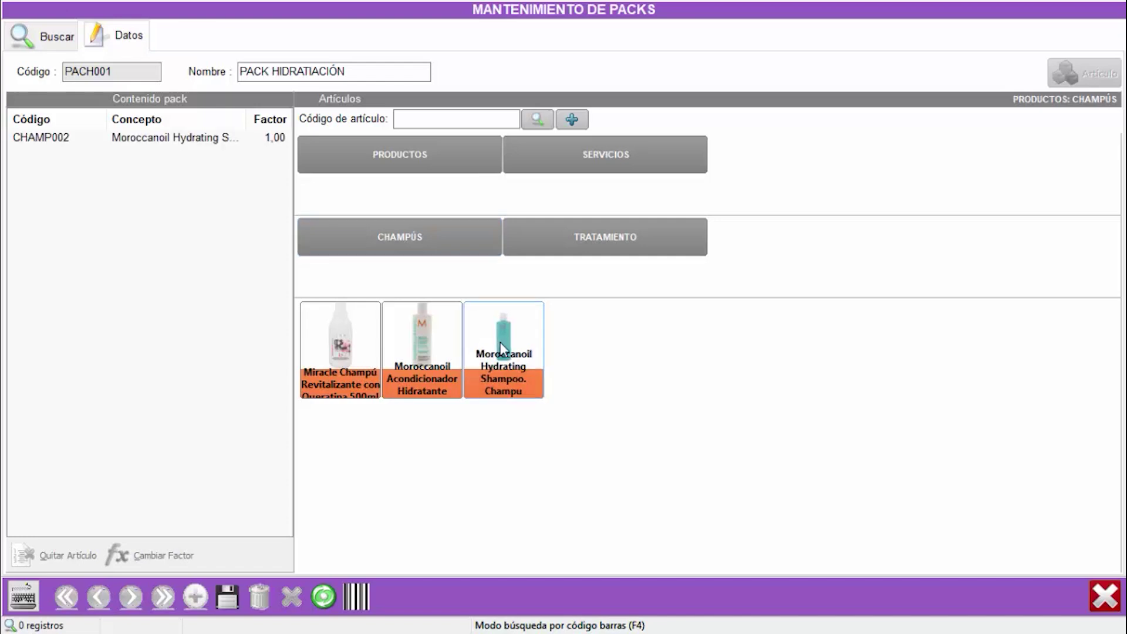
click(232, 144)
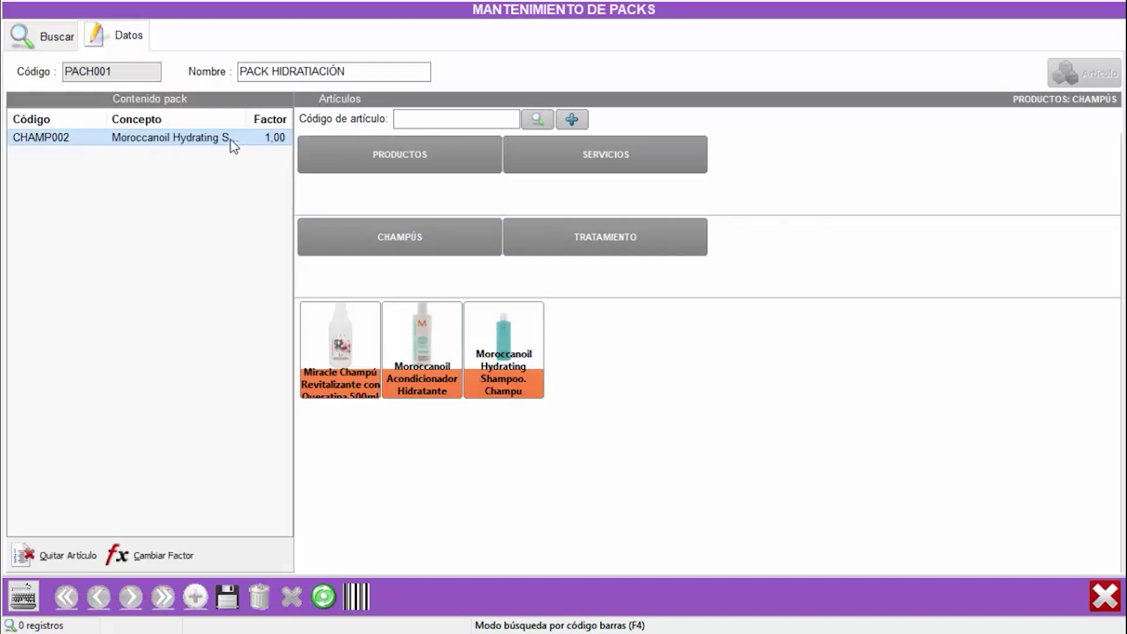
key(Delete)
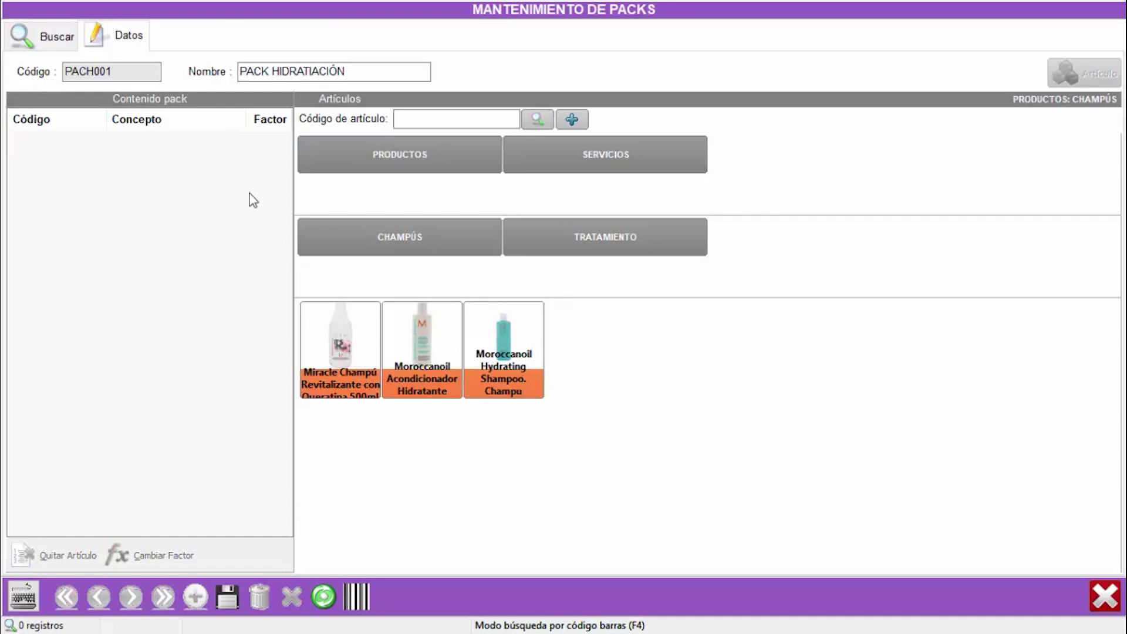
Add the Moroccanoil Hydrating Shampoo and the Moroccanoil Acondicionador Hidratante to the pack contents
click(490, 341)
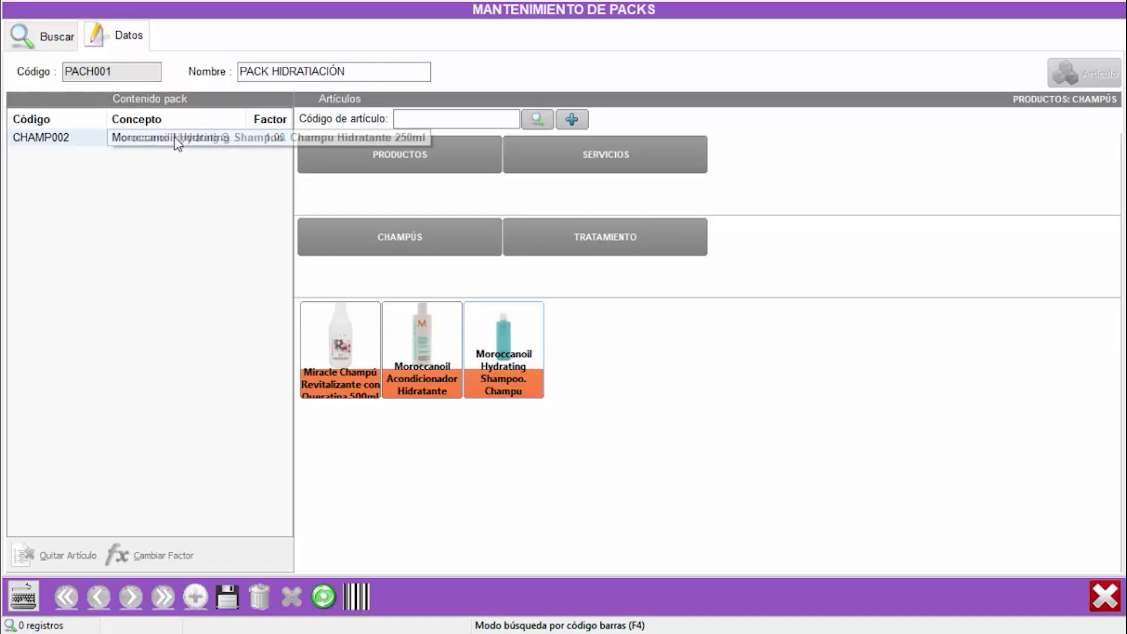
click(410, 347)
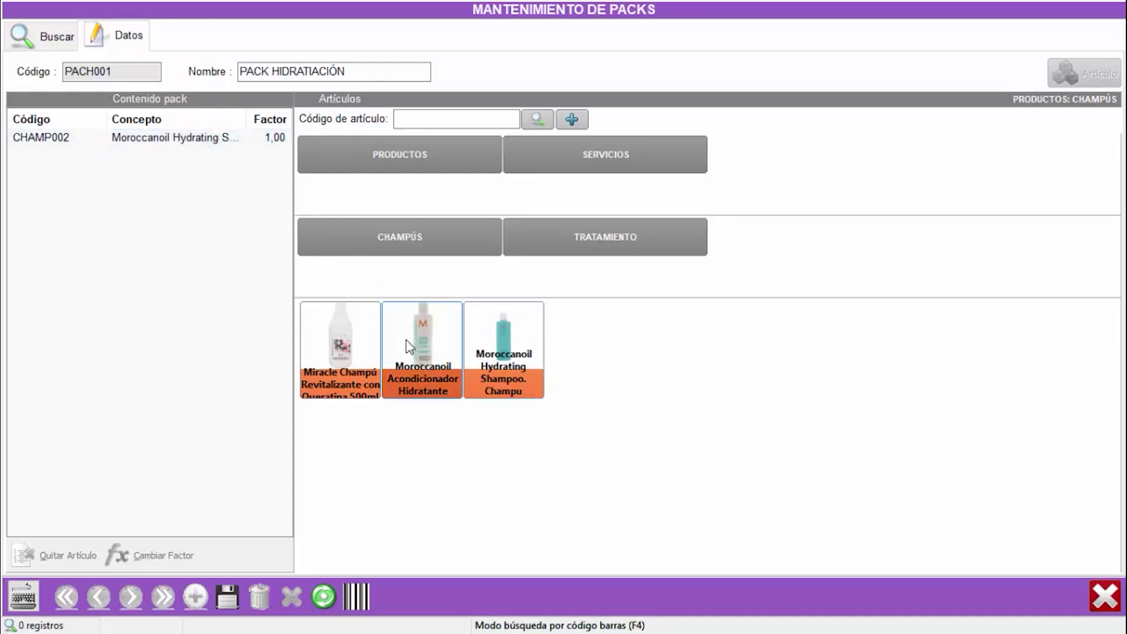
Add the Miracle Champú Revitalizante to the pack and remove it, trying both ways of removing an article
click(357, 336)
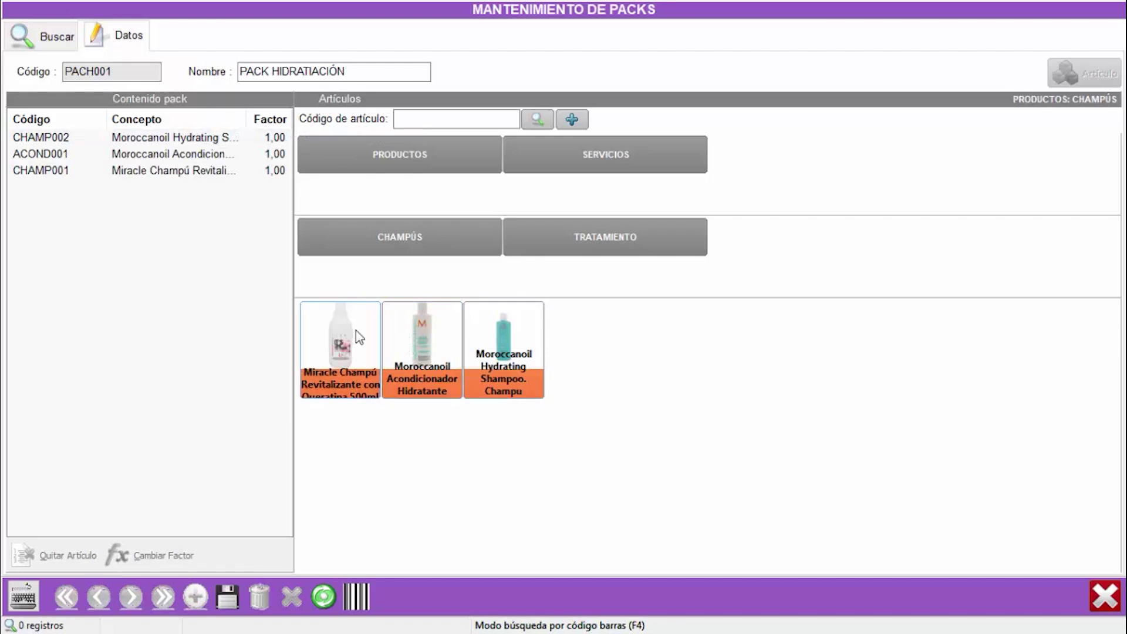
double_click(184, 176)
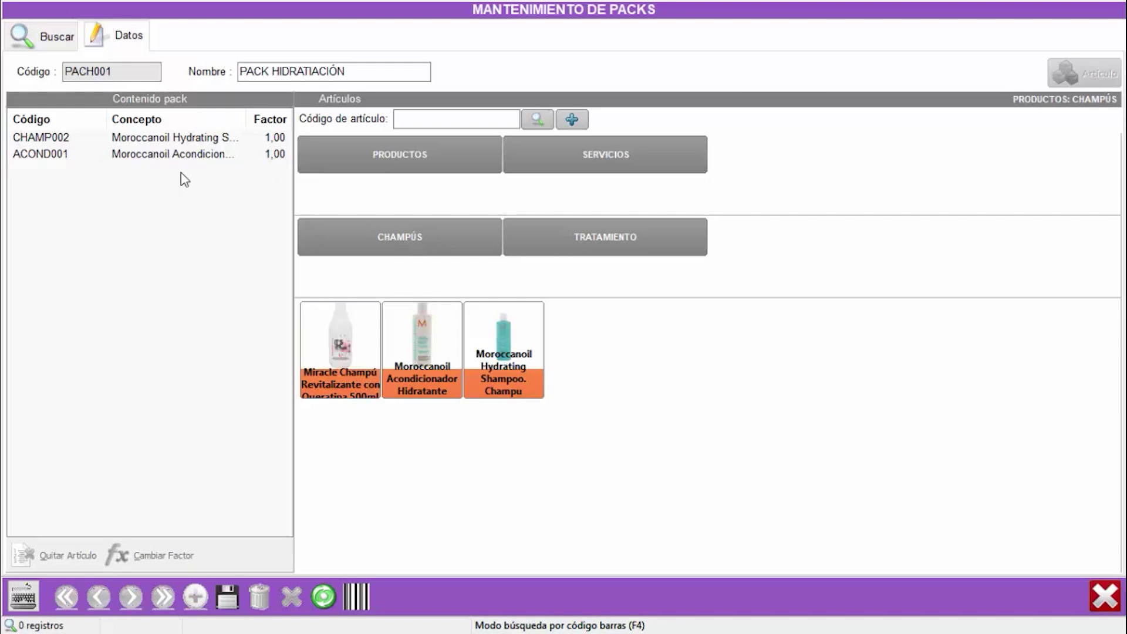
click(321, 347)
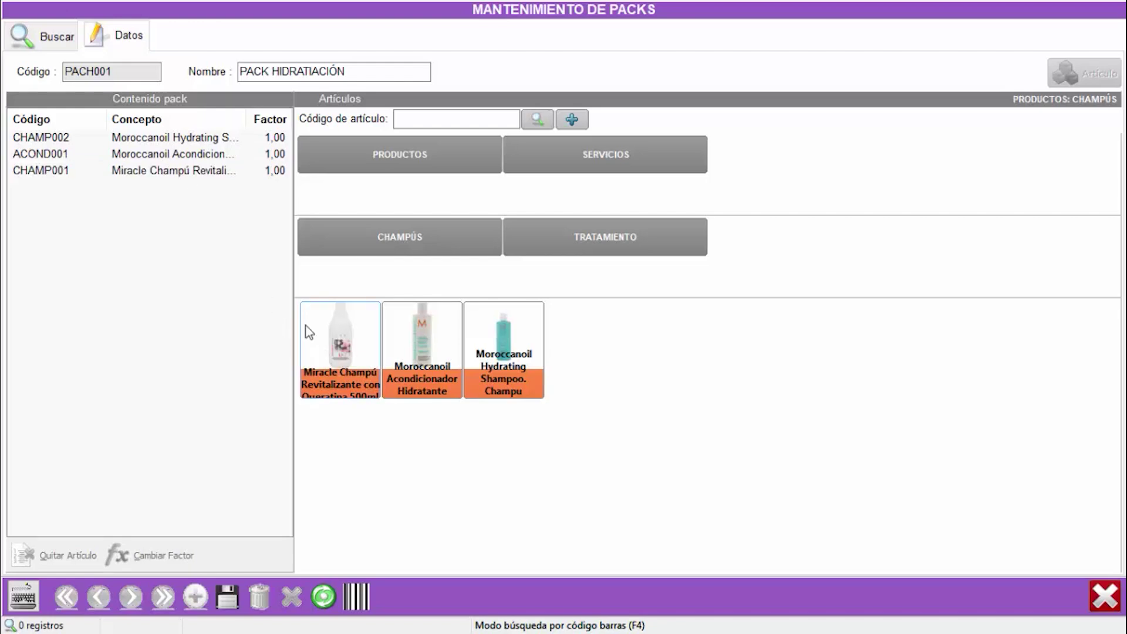
click(167, 175)
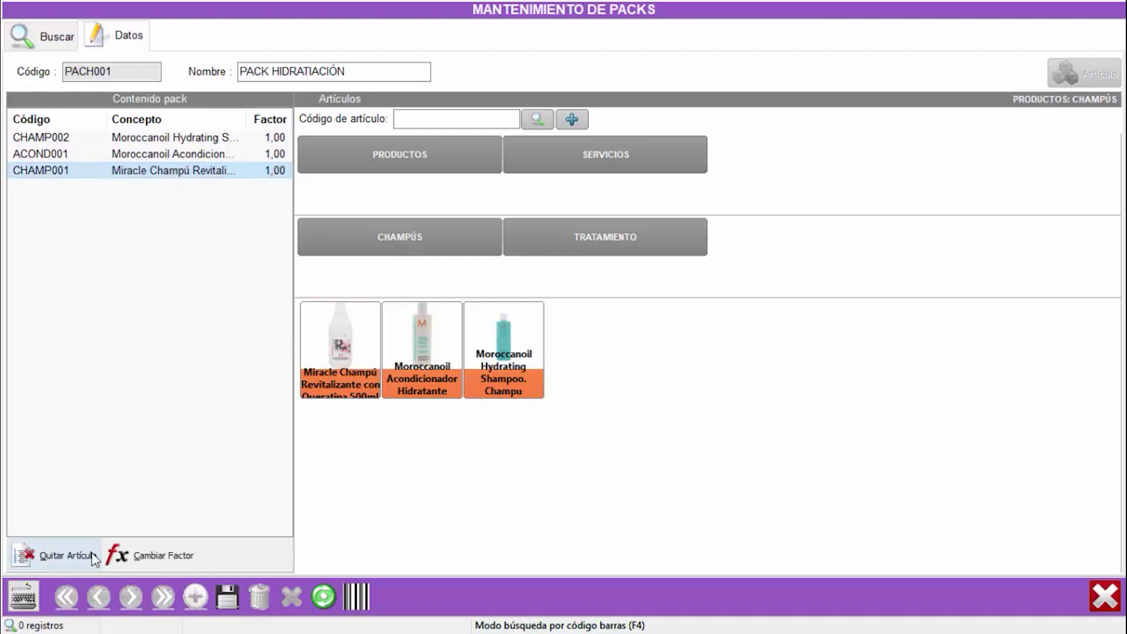
click(52, 566)
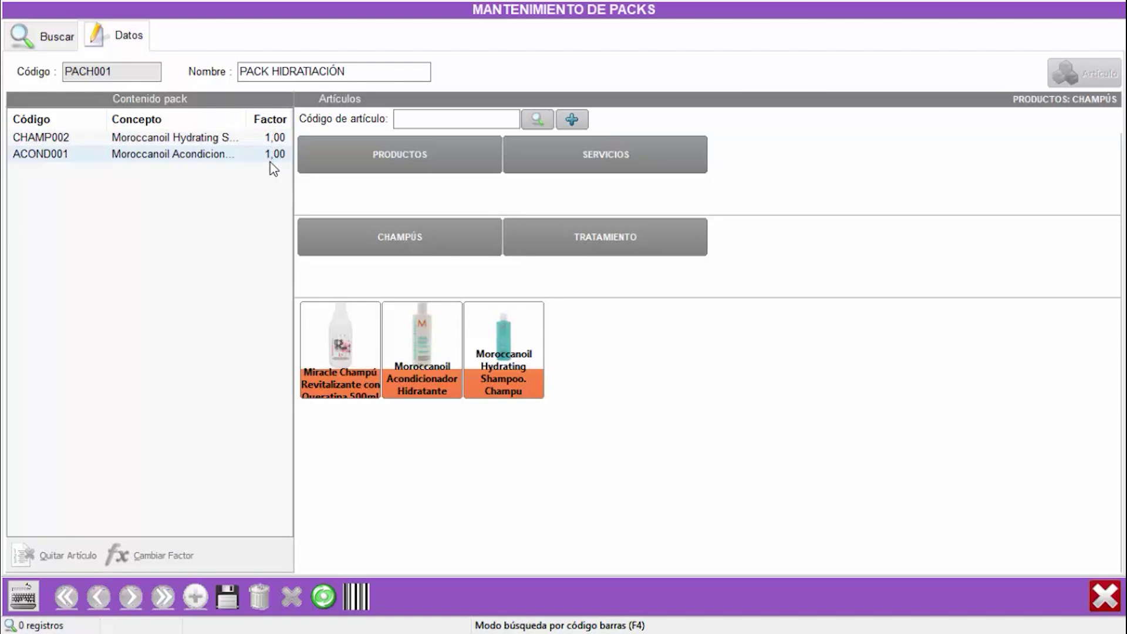
Set the factor of the CHAMP002 shampoo in the pack to 2 and return it to 1
double_click(270, 140)
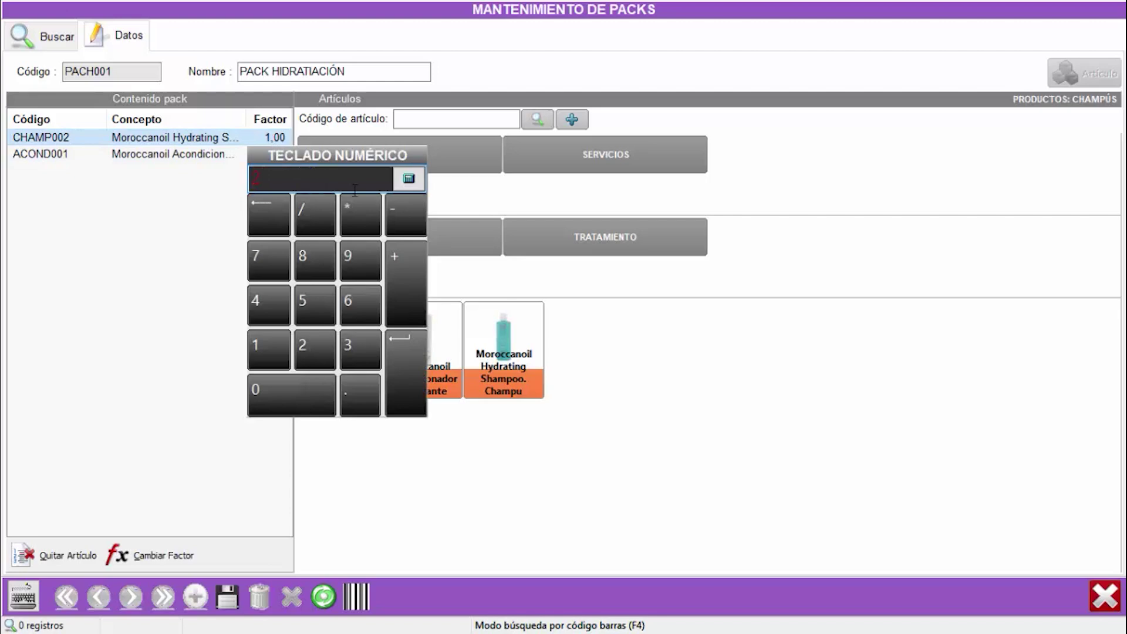
click(396, 347)
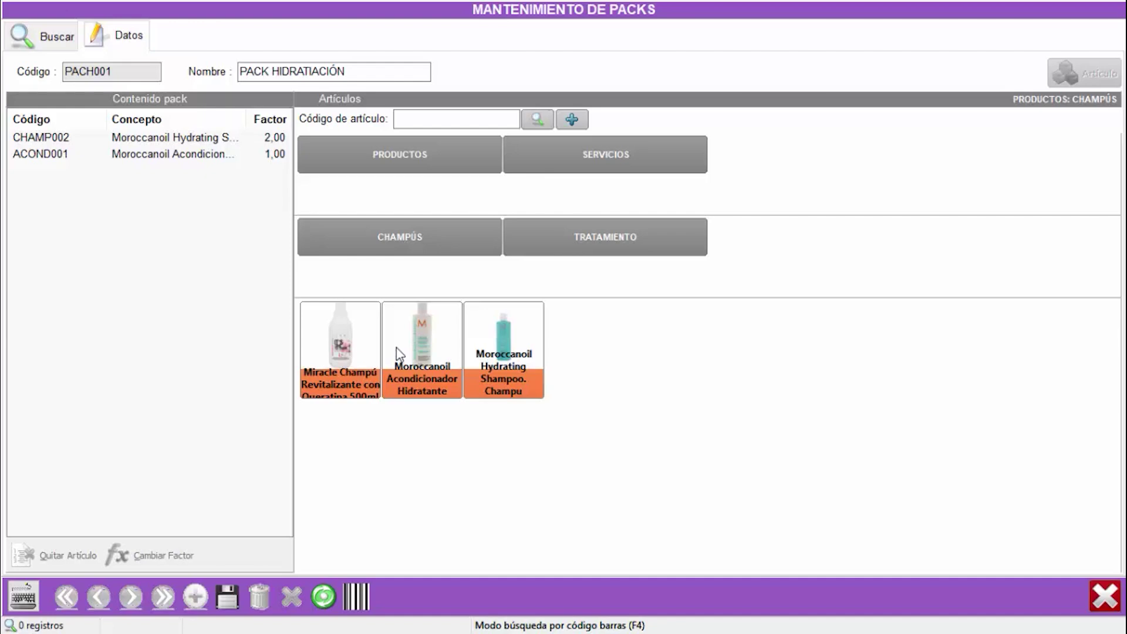
double_click(281, 138)
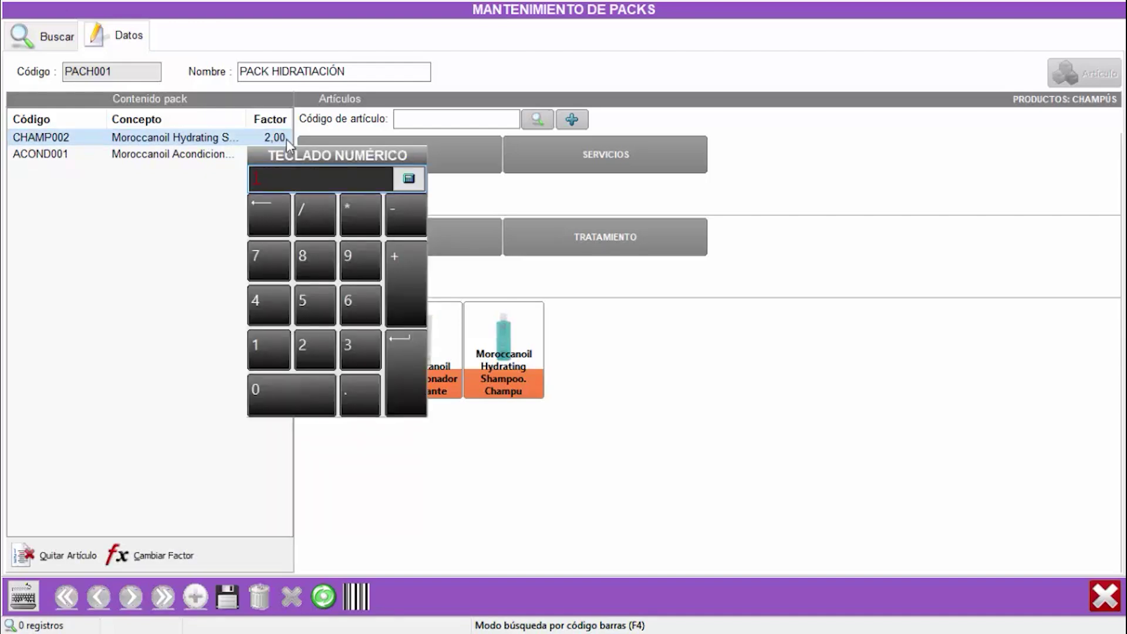
click(405, 364)
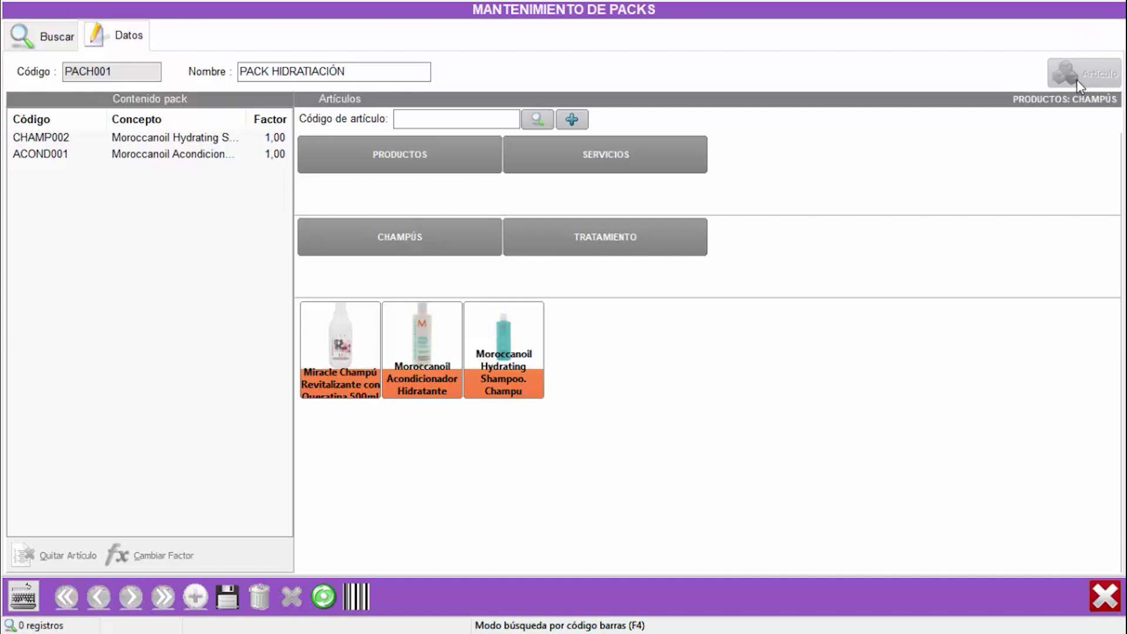
Save the PACH001 pack with its two articles
click(226, 596)
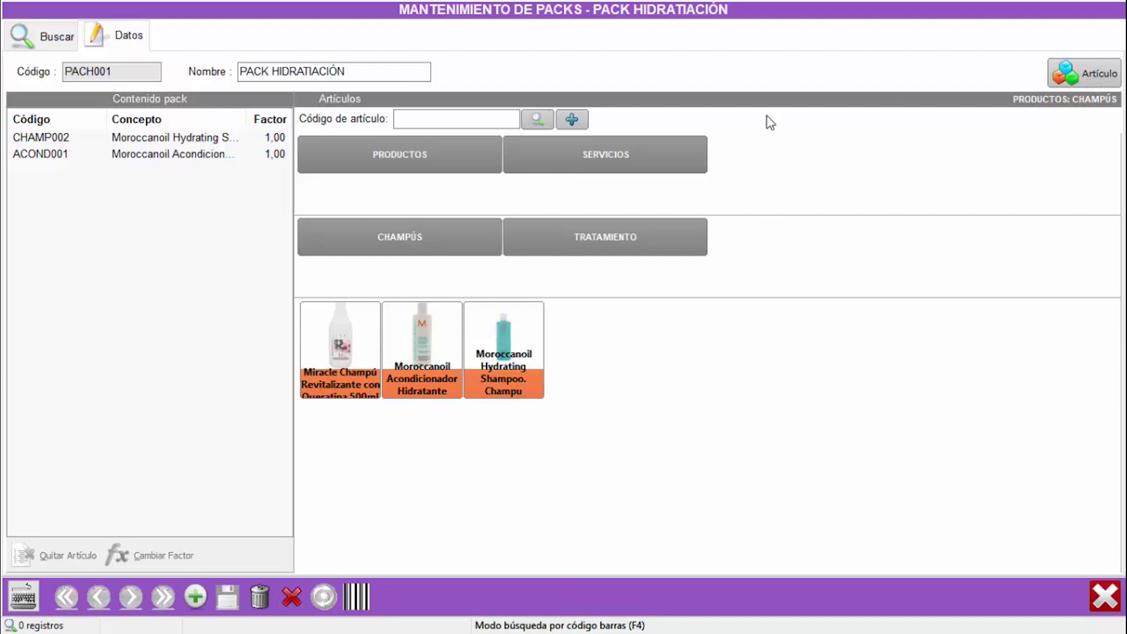
In the pack's article record, correct the name to PACK HIDRATACIÓN and set the normal tariff 1 price with IVA to 30
click(1080, 79)
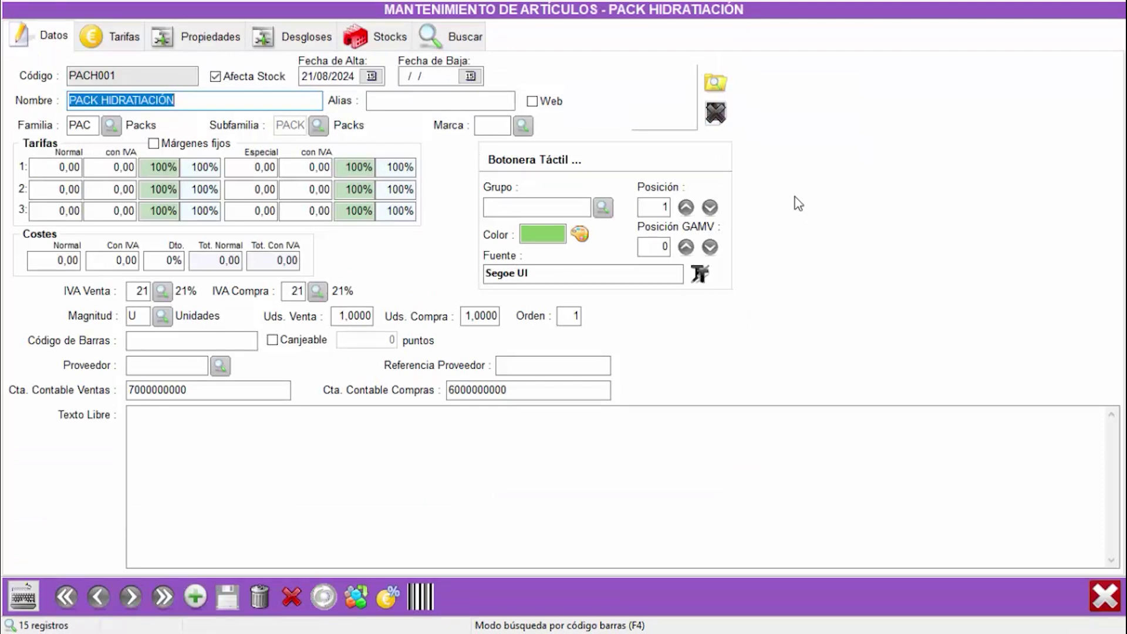
click(149, 100)
key(BackSpace)
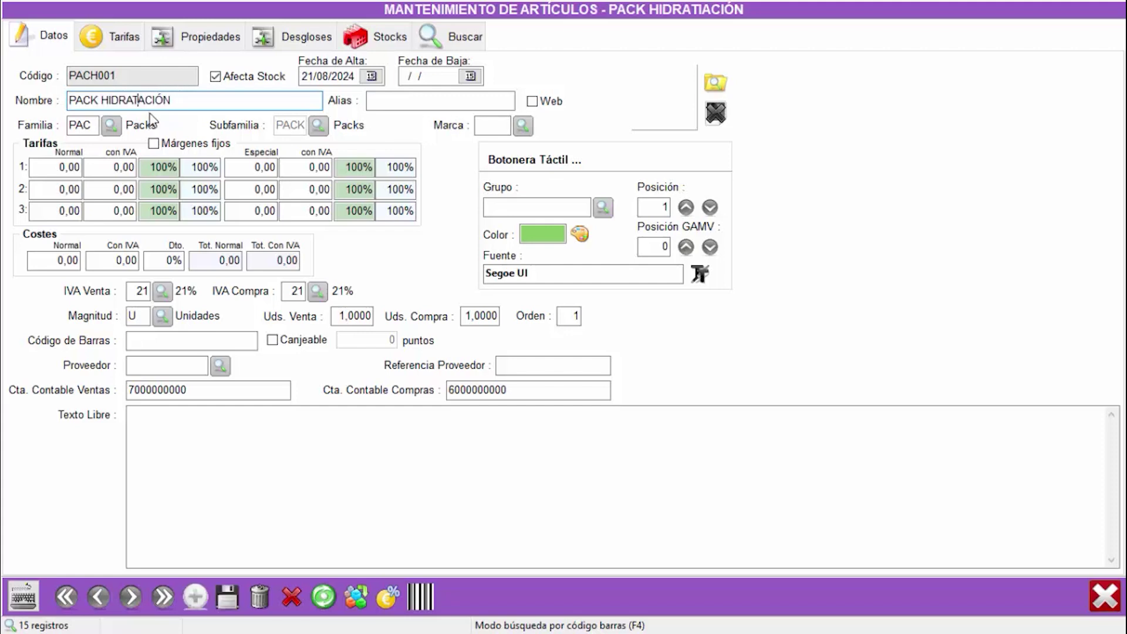
click(126, 167)
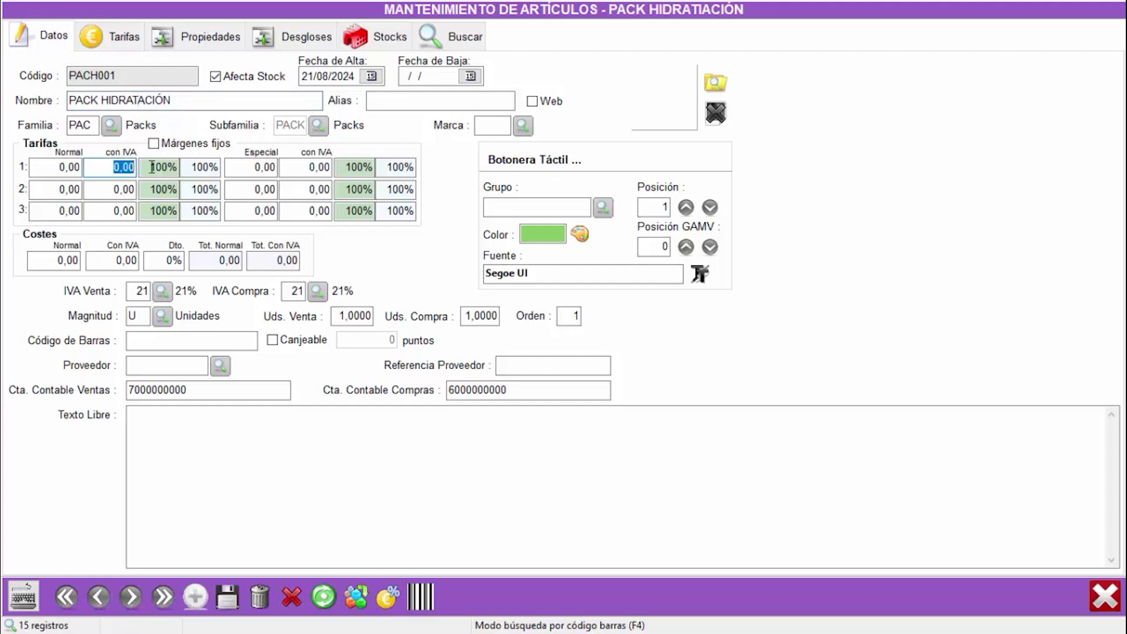
text(30)
Turn off Afecta Stock for the PACH001 article and save the record
drag(102, 97, 52, 104)
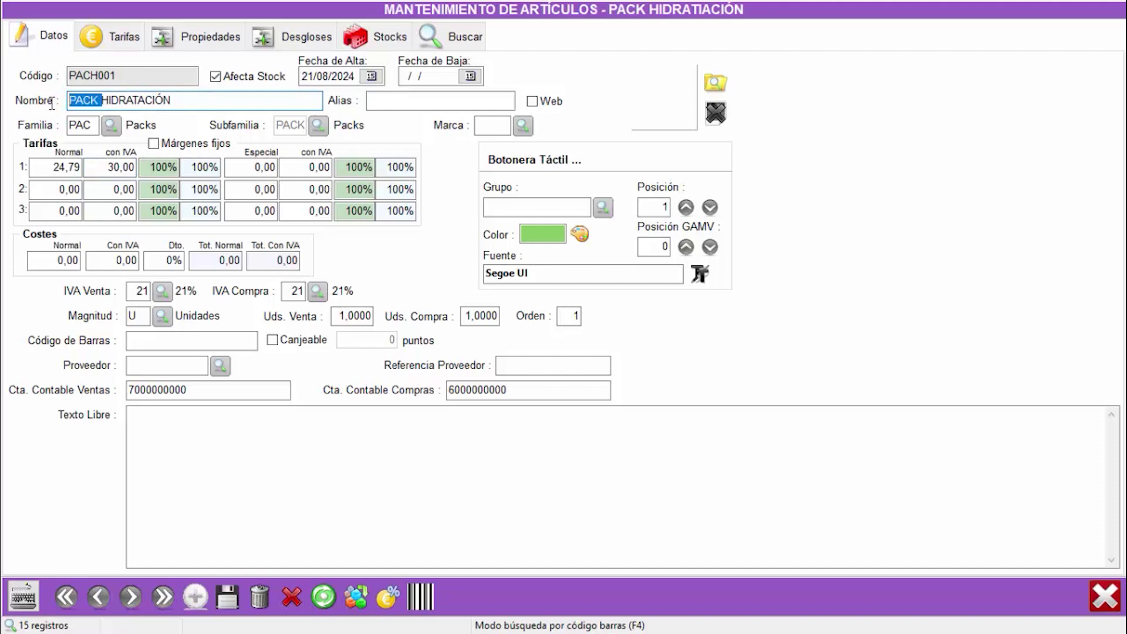
click(215, 77)
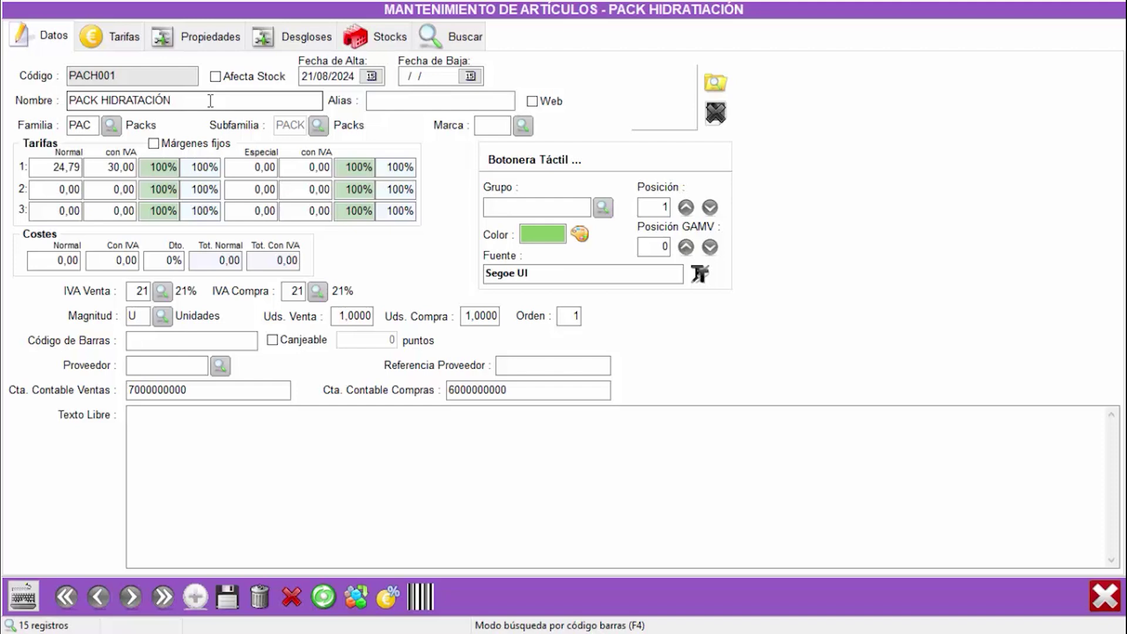
click(210, 101)
drag(191, 100, 60, 110)
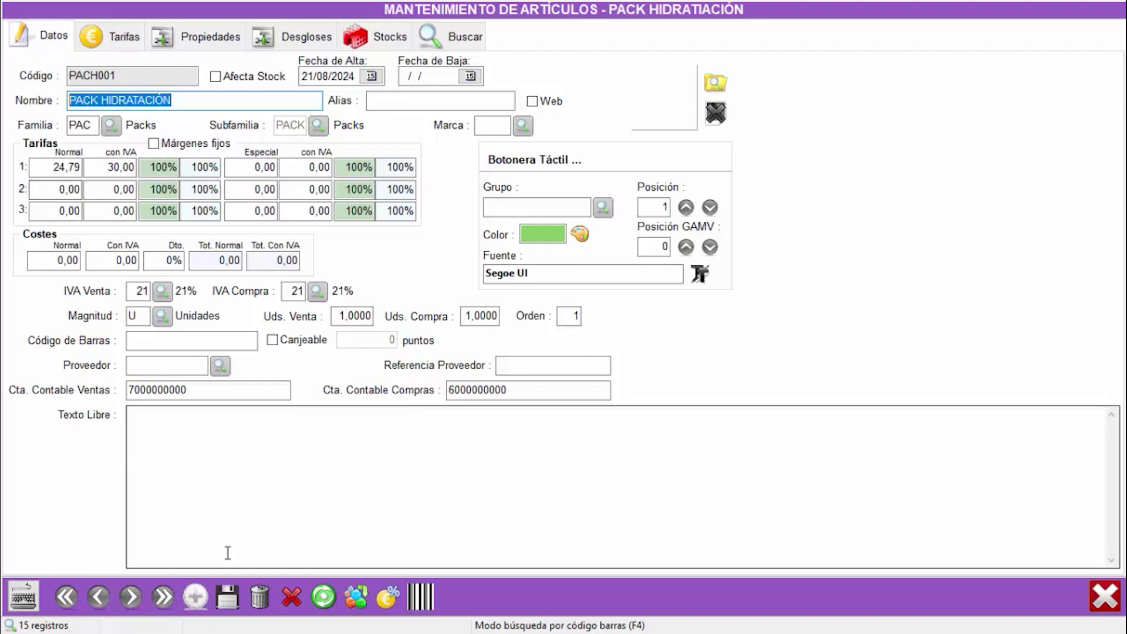
click(229, 596)
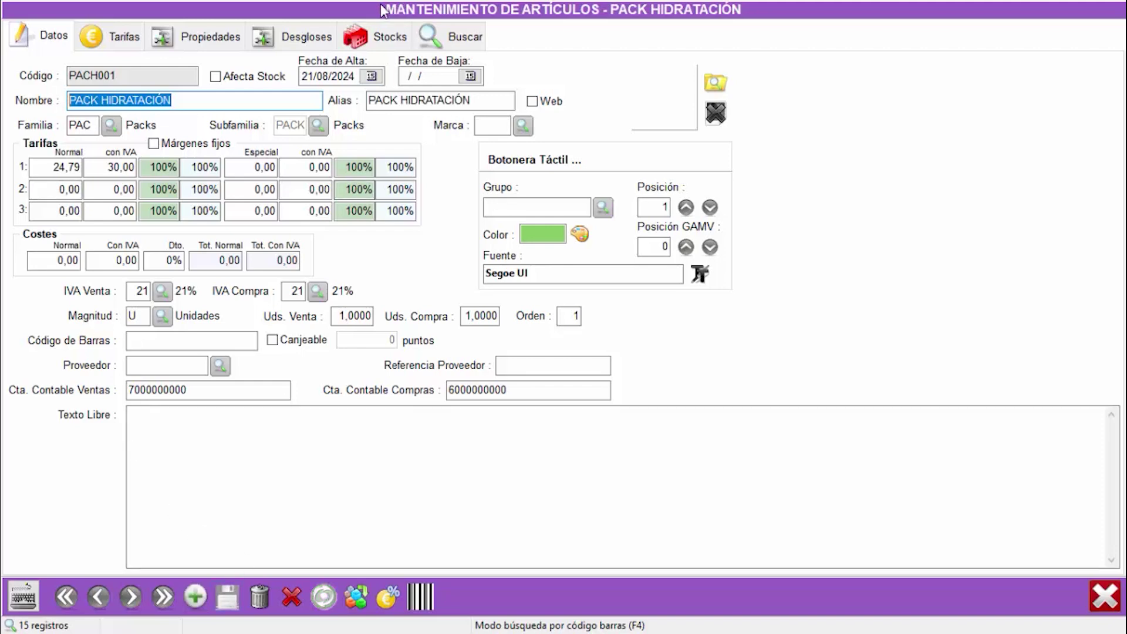
Check the Afecta Stock setting in the ACOND001 conditioner's record and return to the PACH001 pack's record
click(419, 43)
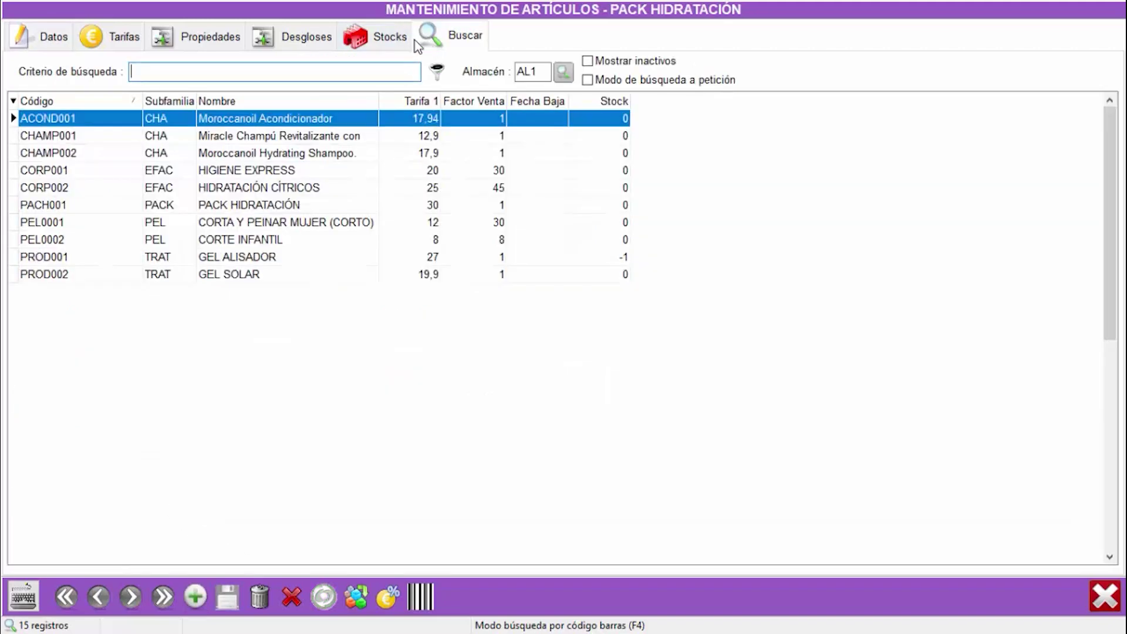
click(275, 158)
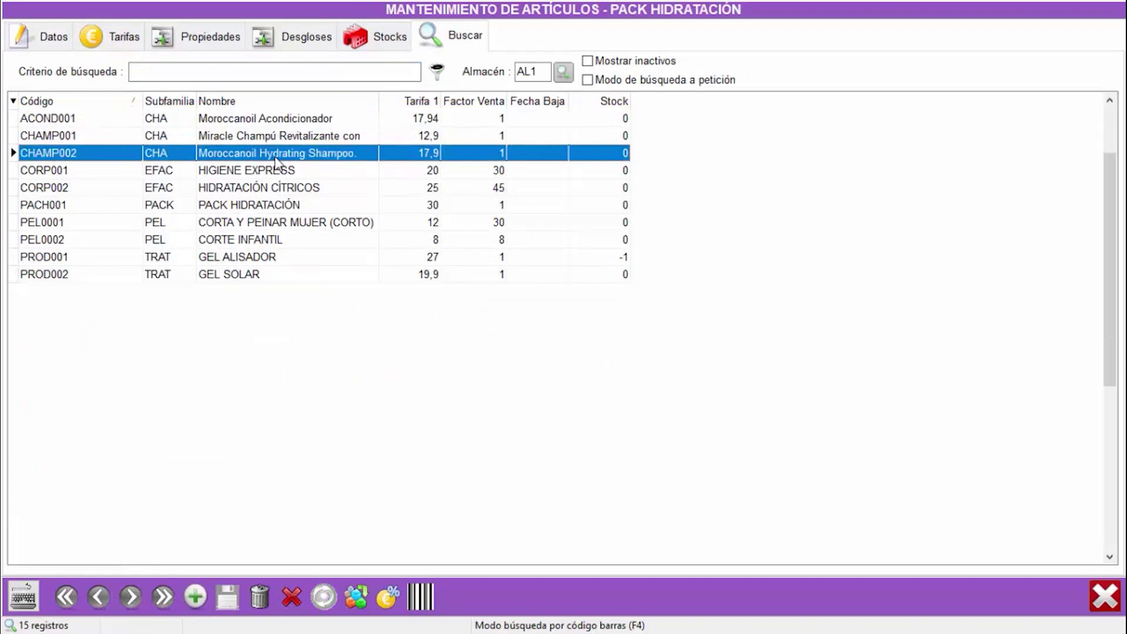
click(272, 120)
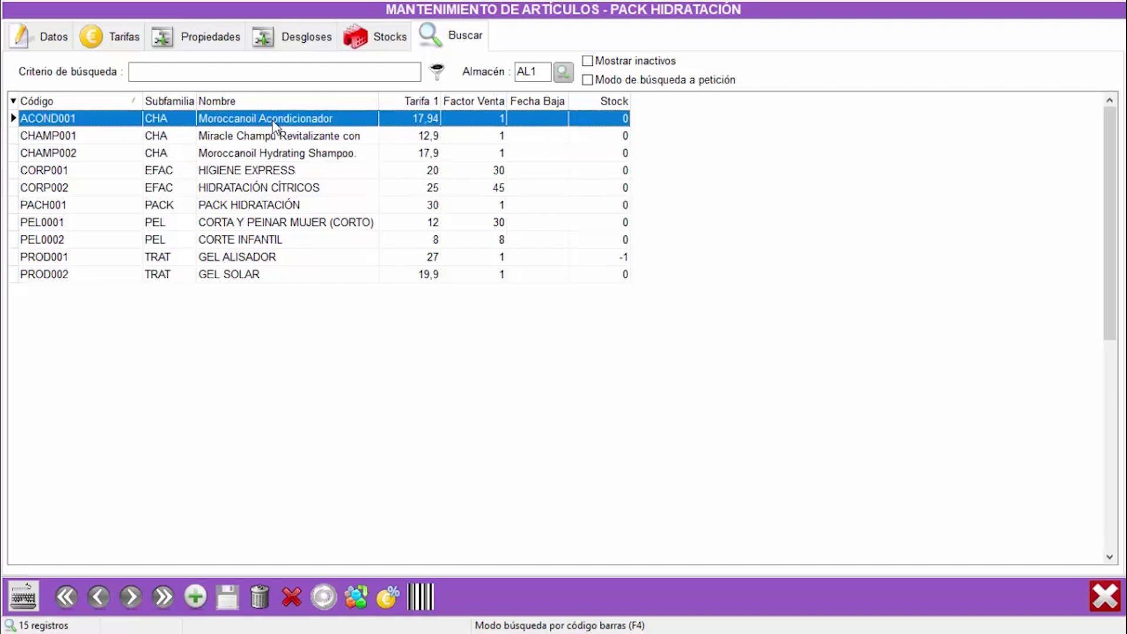
double_click(273, 122)
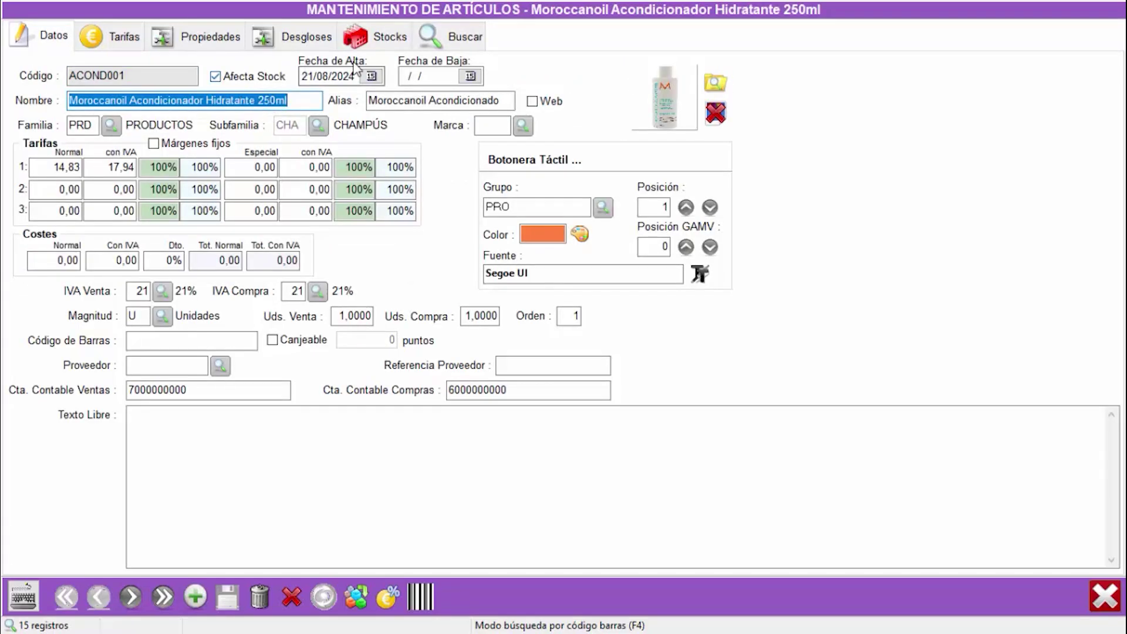
click(451, 36)
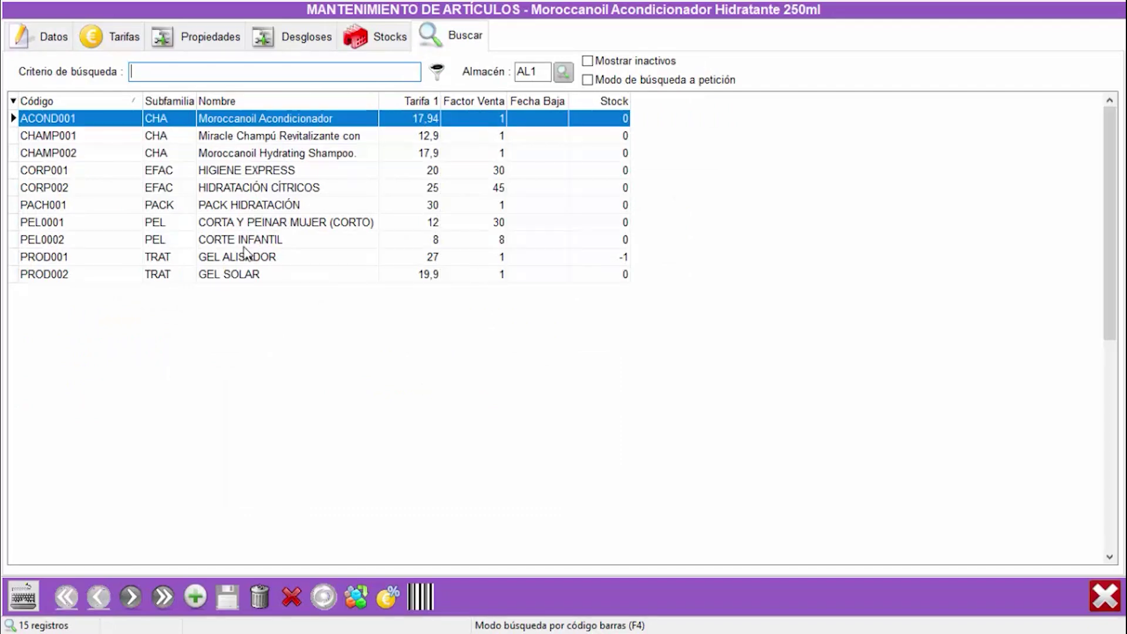
double_click(239, 212)
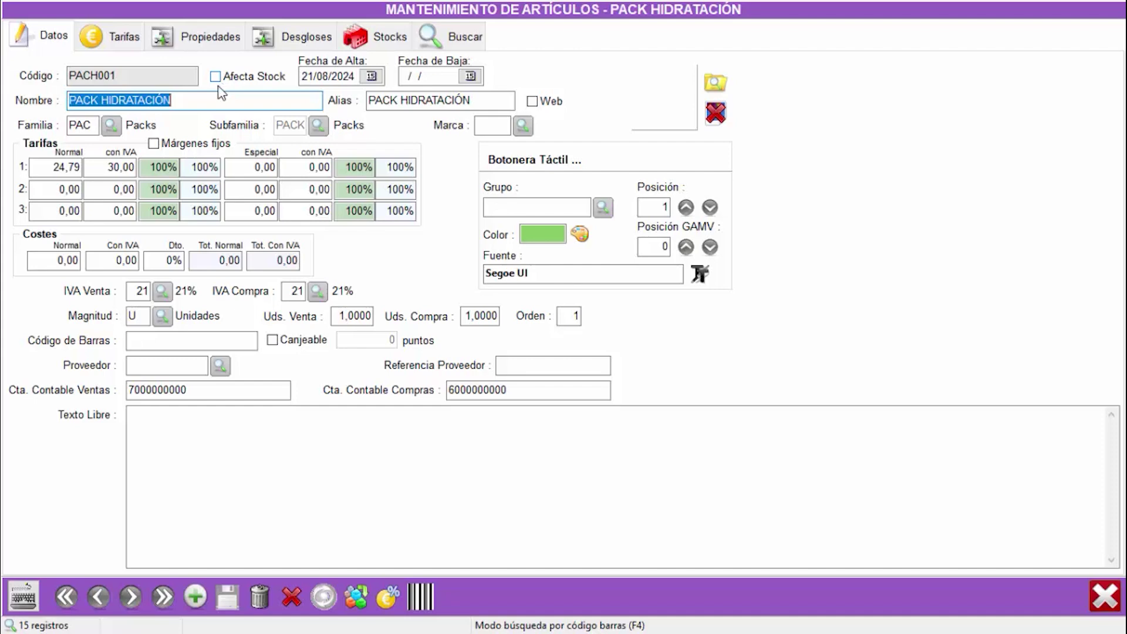
Assign the pack's touch button to the PRODUCTOS group with a yellow colour and save the article
click(603, 207)
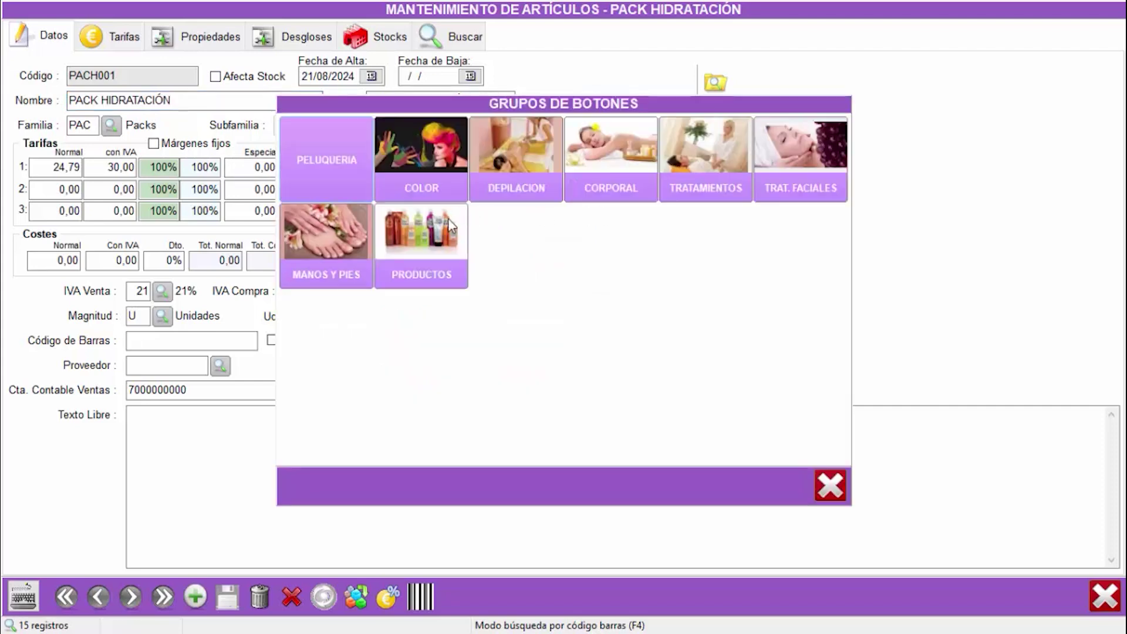
click(448, 219)
click(576, 236)
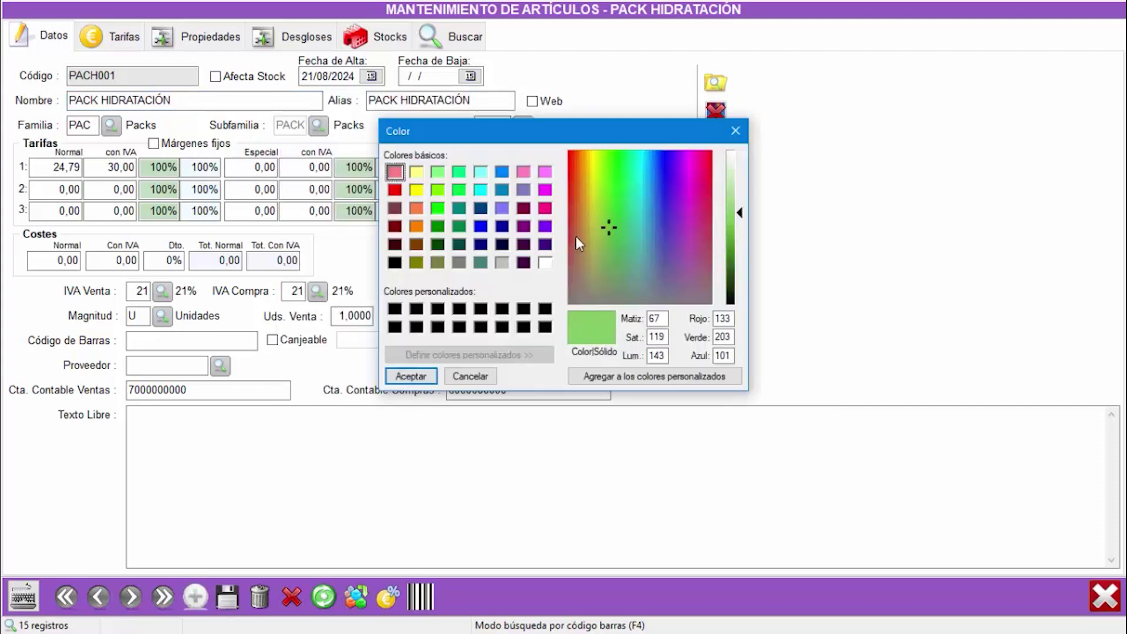
click(416, 190)
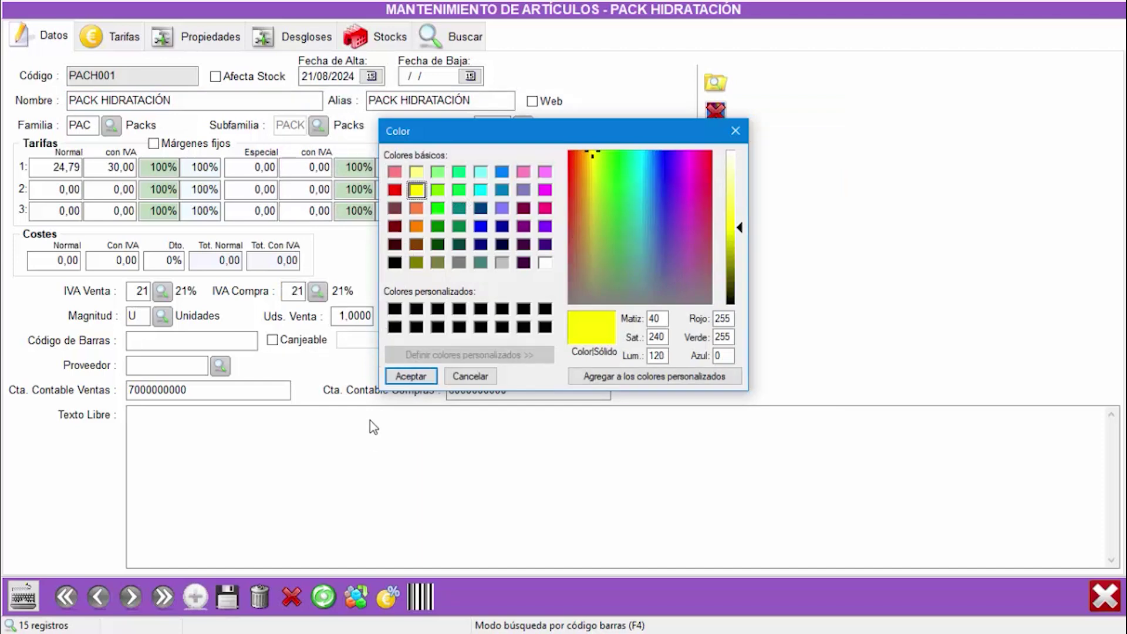
click(410, 376)
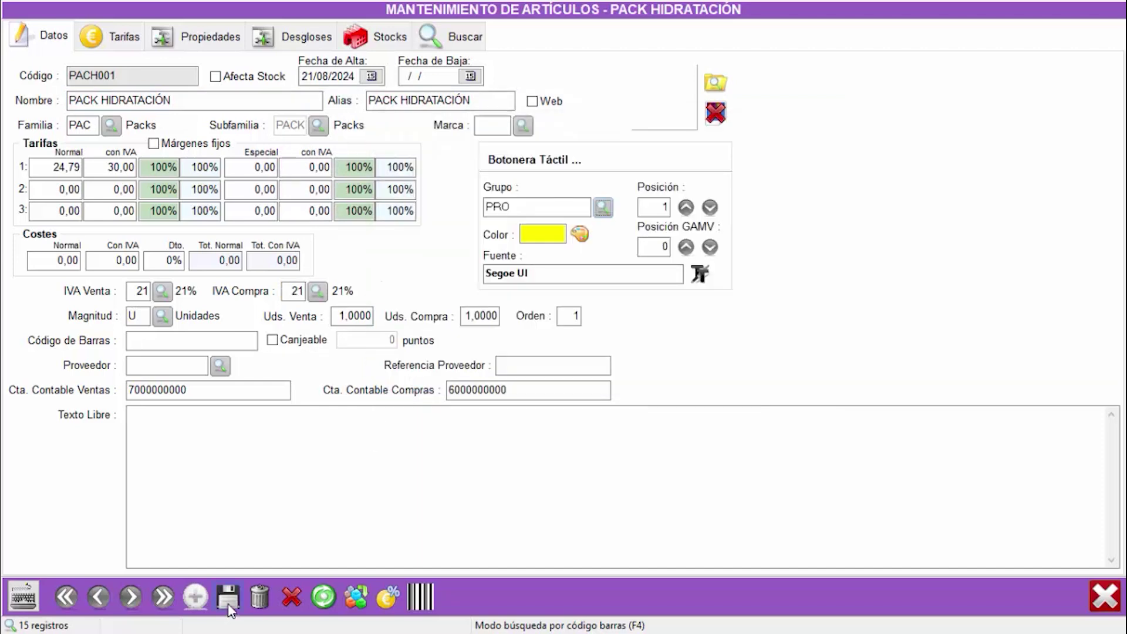
click(229, 599)
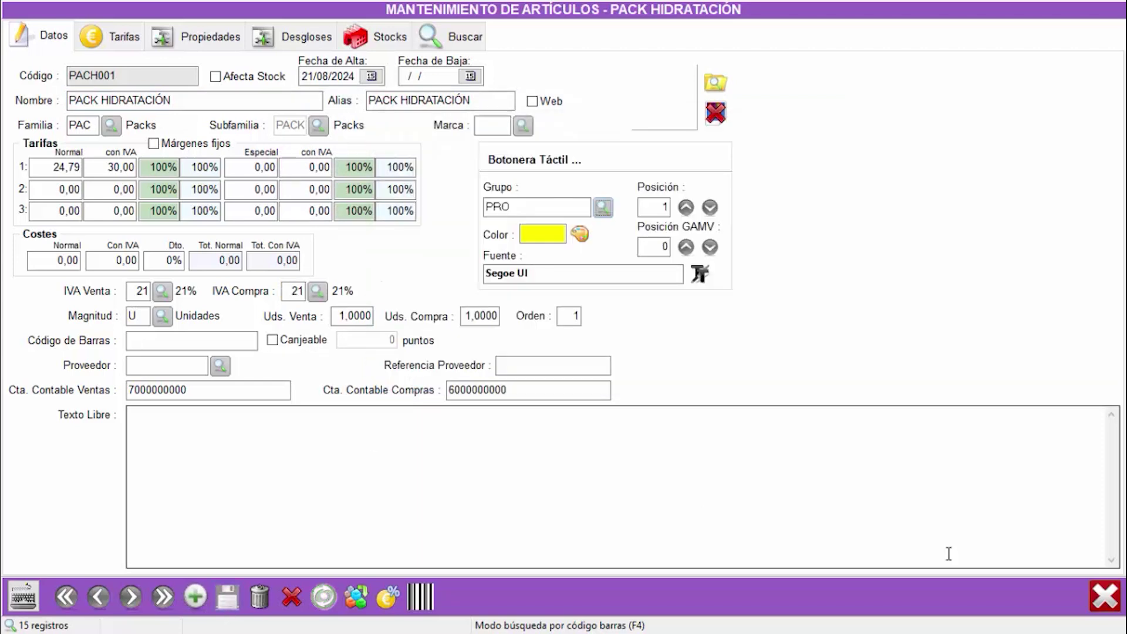
Return to the sales screen, reload it and display the PRODUCTOS group
click(1105, 599)
click(1097, 596)
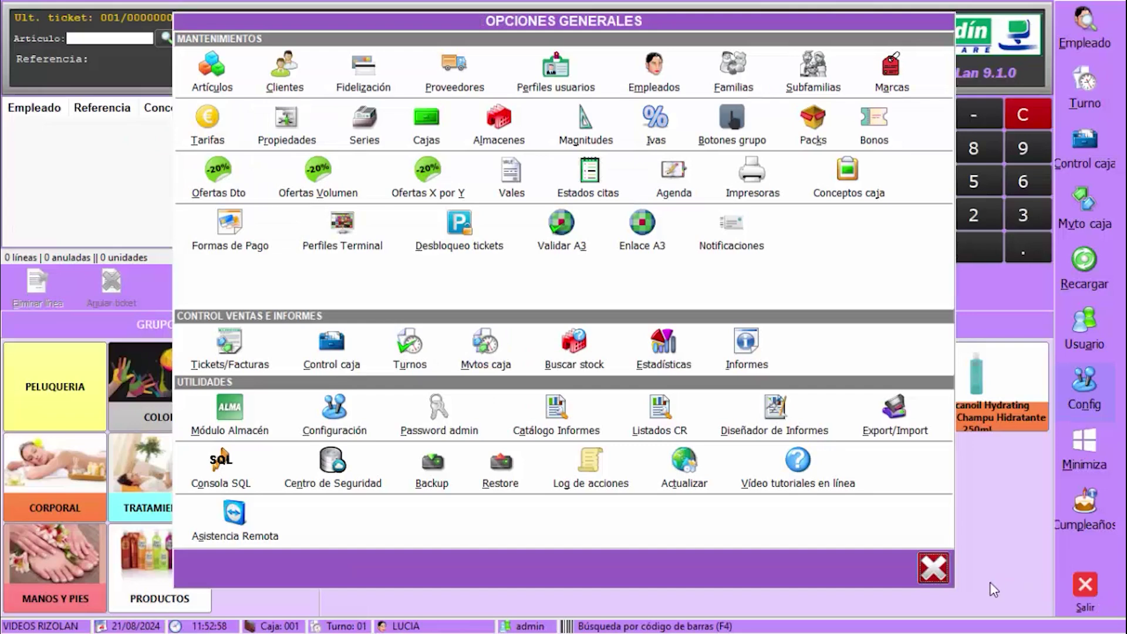
click(934, 568)
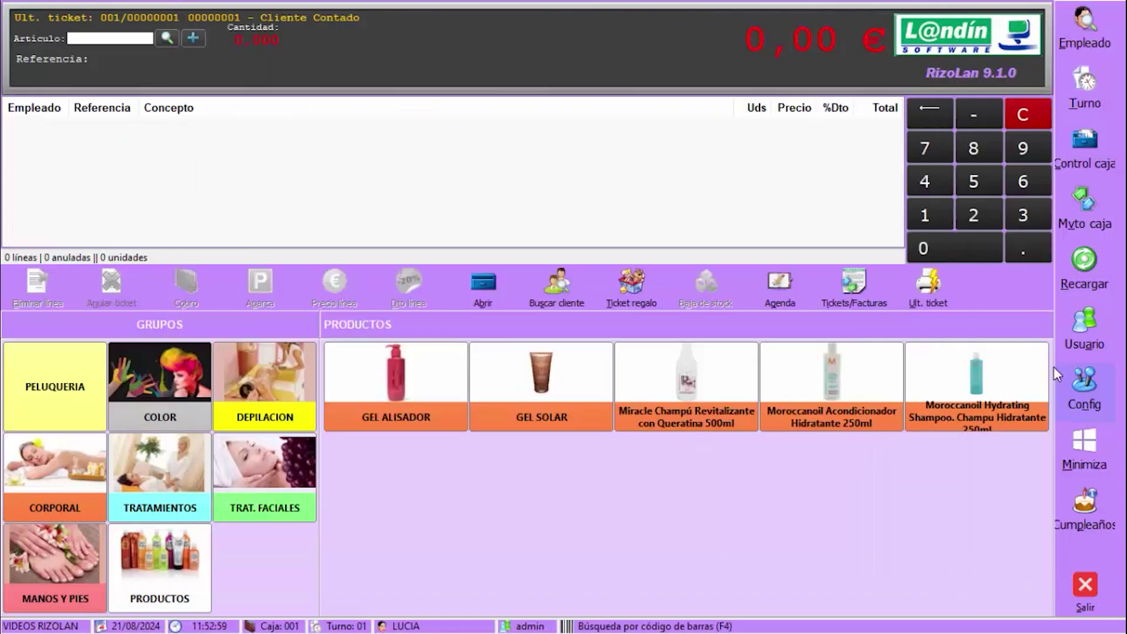
click(1085, 260)
click(195, 565)
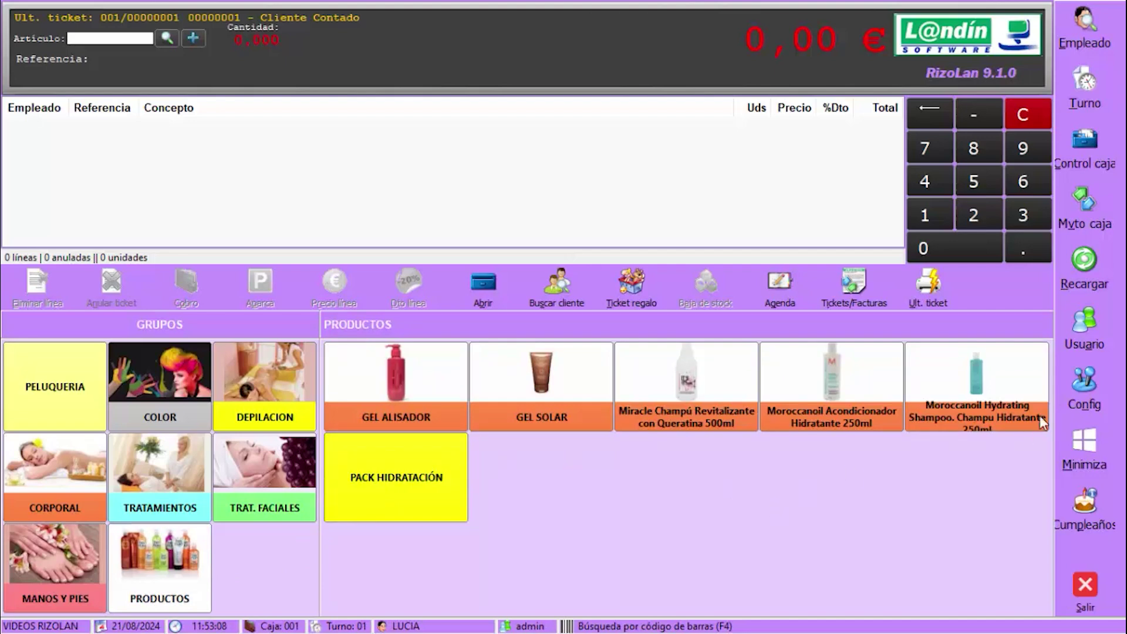
click(1071, 391)
click(1059, 376)
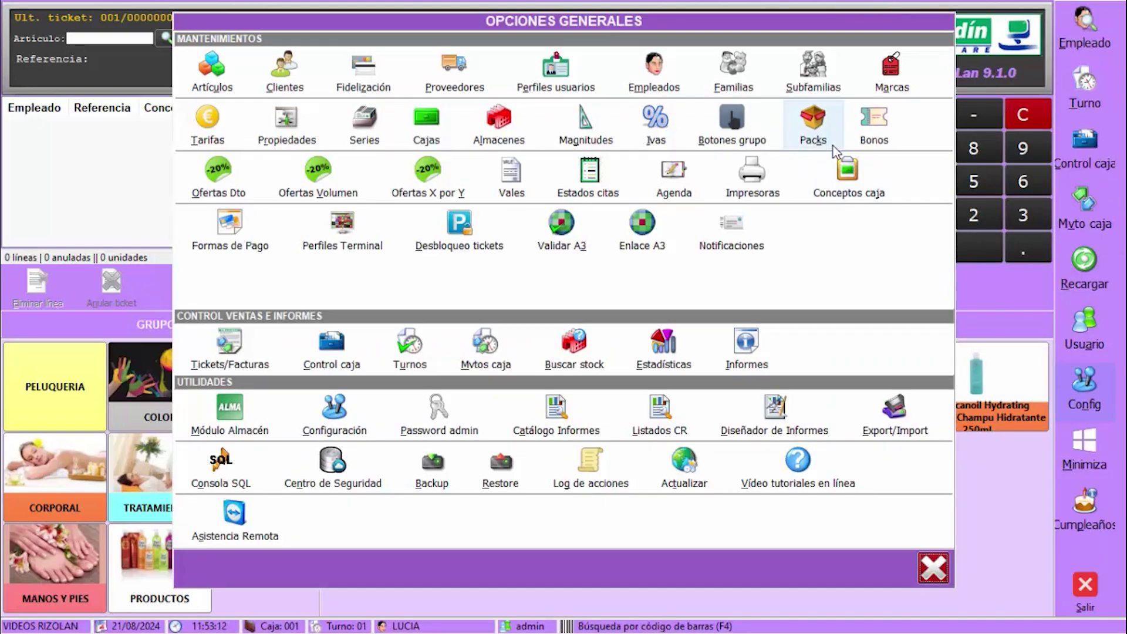
click(932, 570)
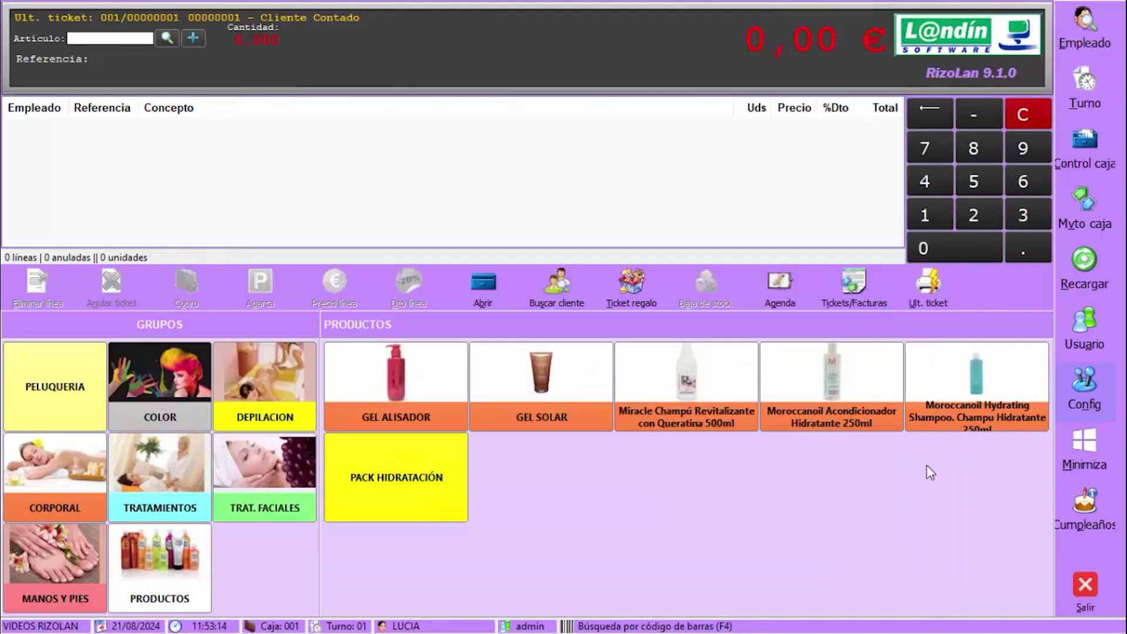
Check the warehouse stock of the Moroccanoil Acondicionador Hidratante and return to the sales screen
right_click(836, 400)
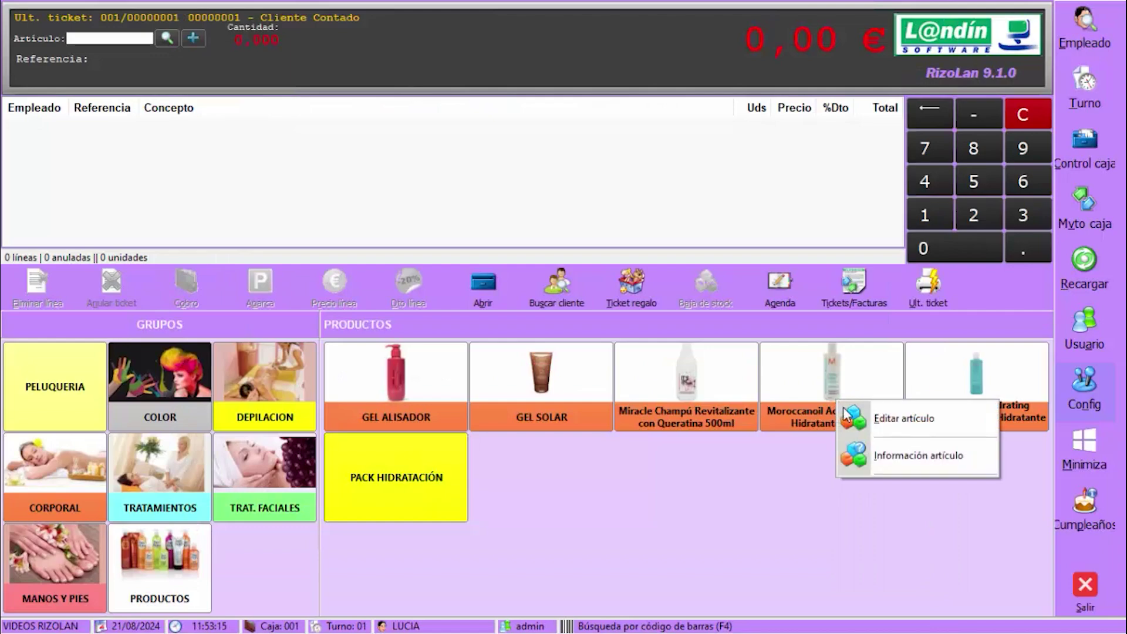
click(844, 407)
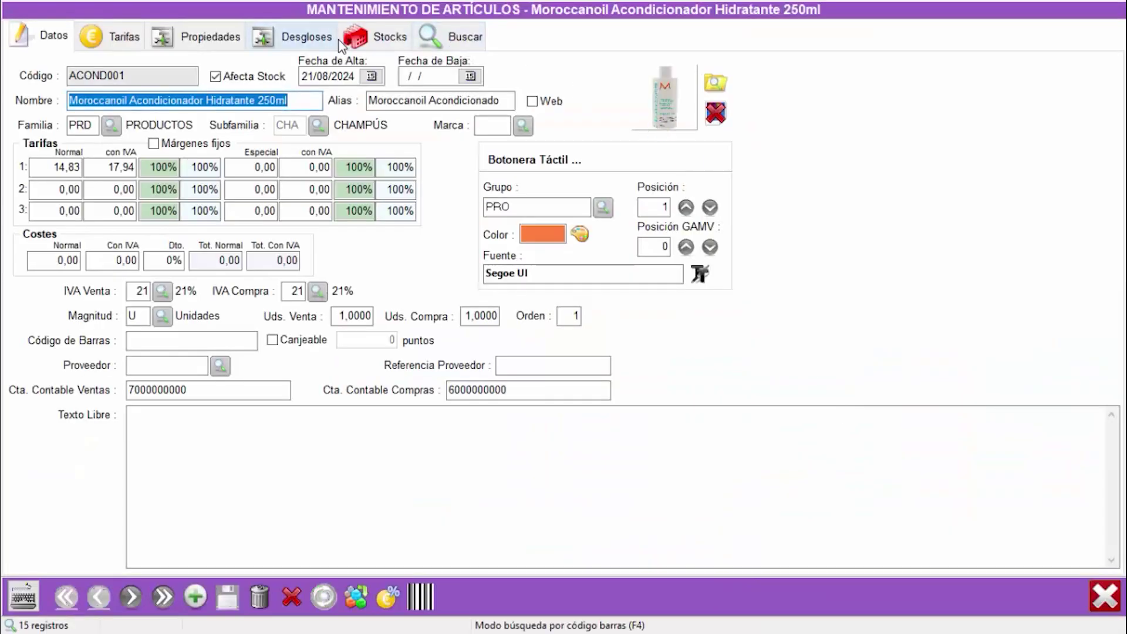
click(363, 40)
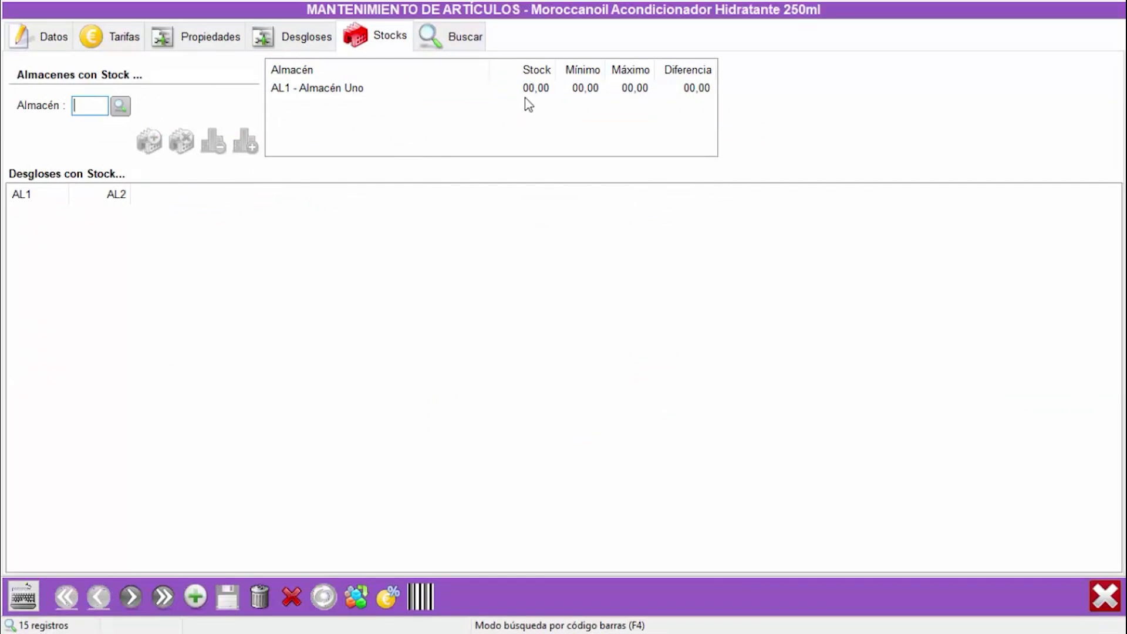
click(1103, 598)
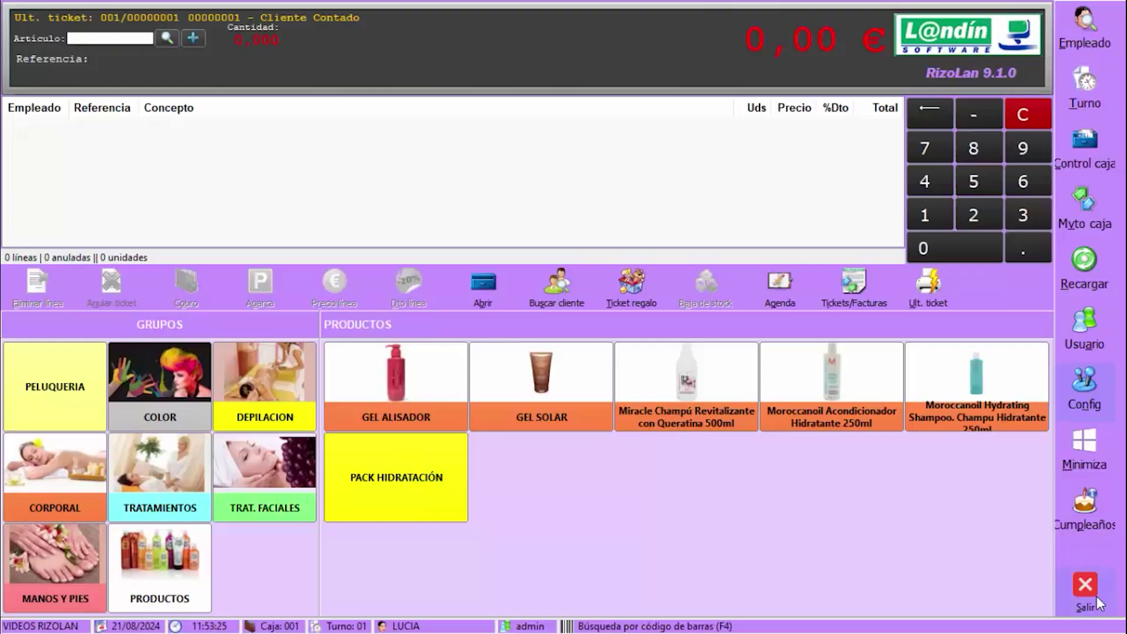
Check the warehouse stock of the Moroccanoil Hydrating Shampoo and return to the sales screen
right_click(982, 387)
click(984, 395)
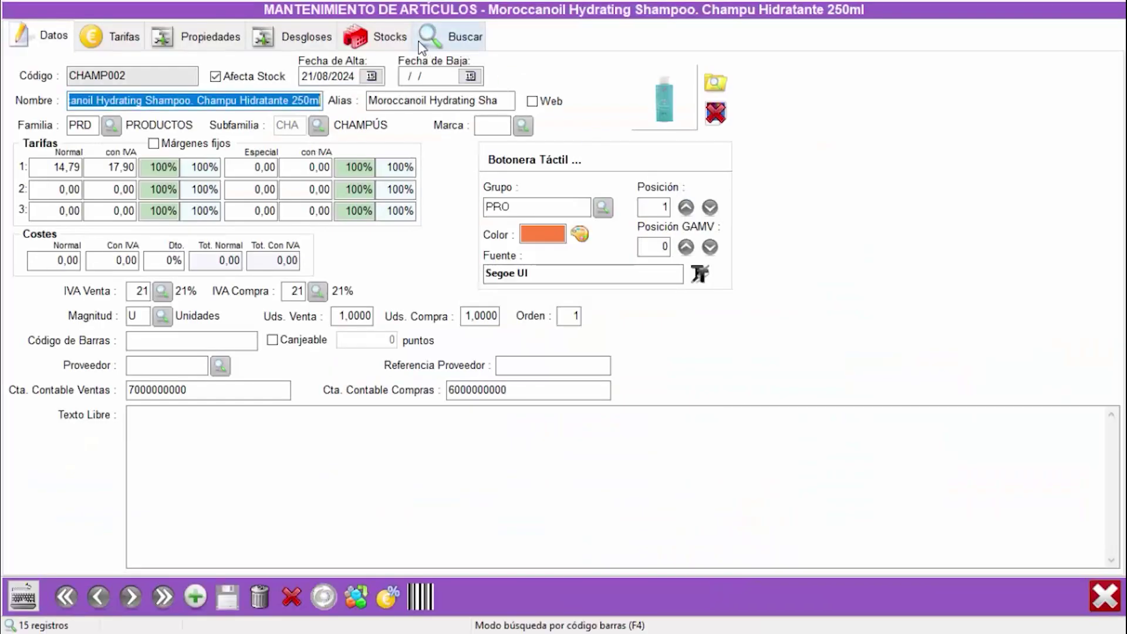
click(402, 42)
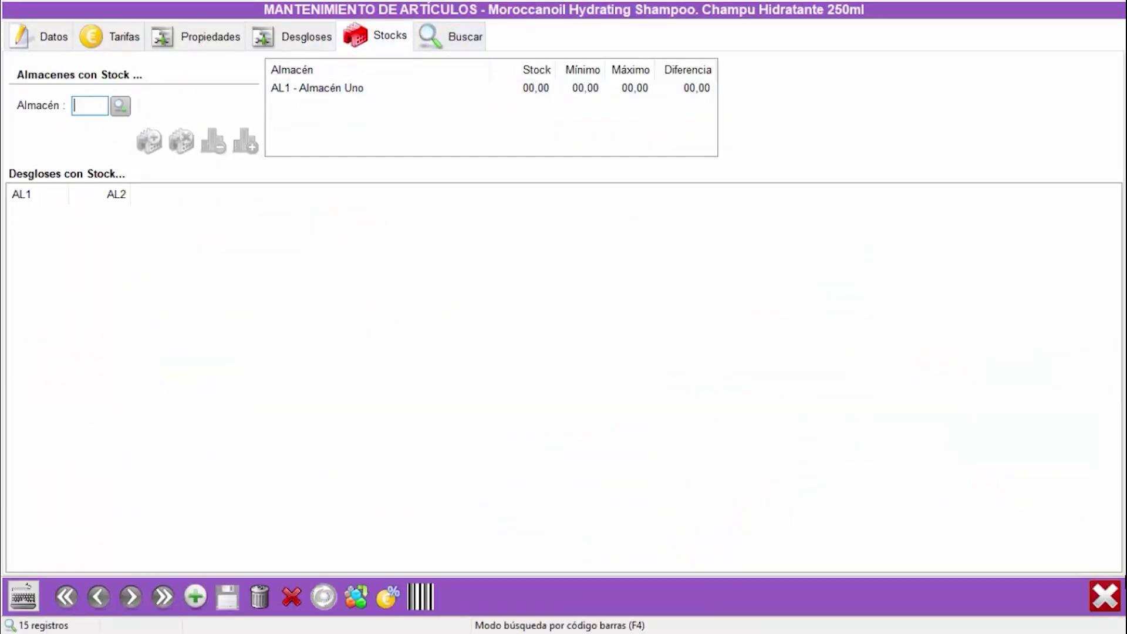
click(1106, 596)
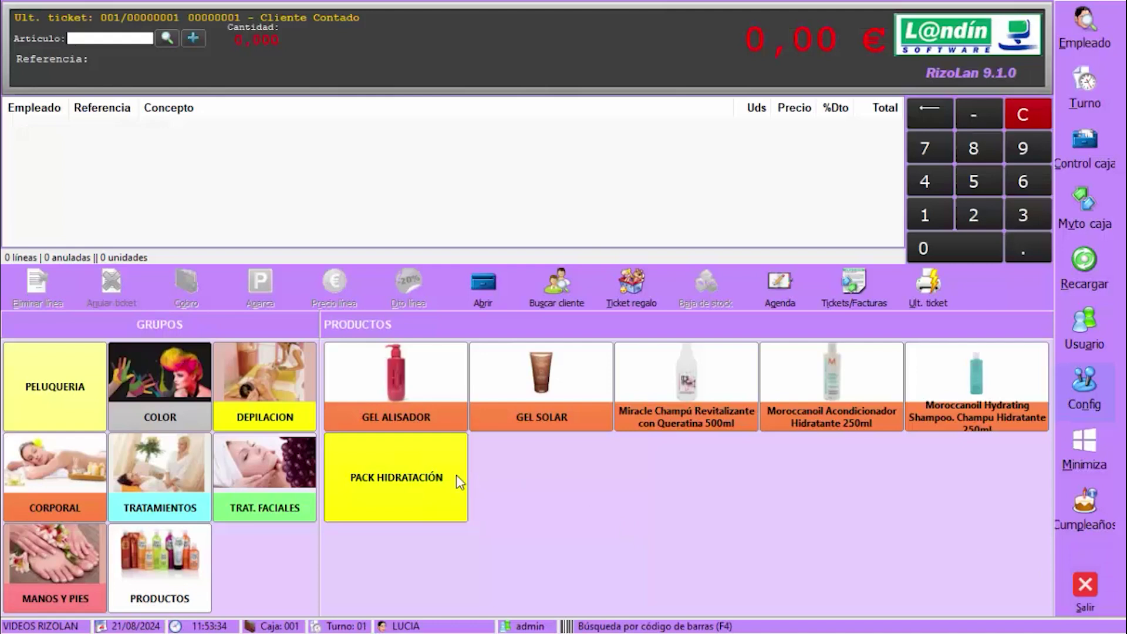
Sell one PACK HIDRATACIÓN and charge the ticket to card without printing it
click(422, 469)
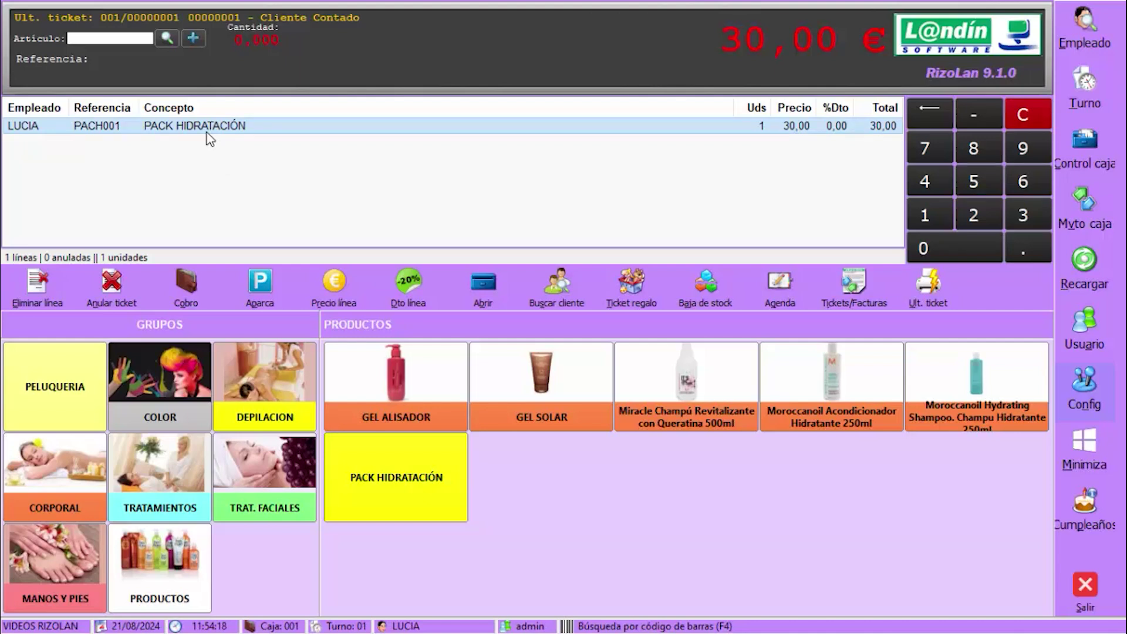
click(189, 277)
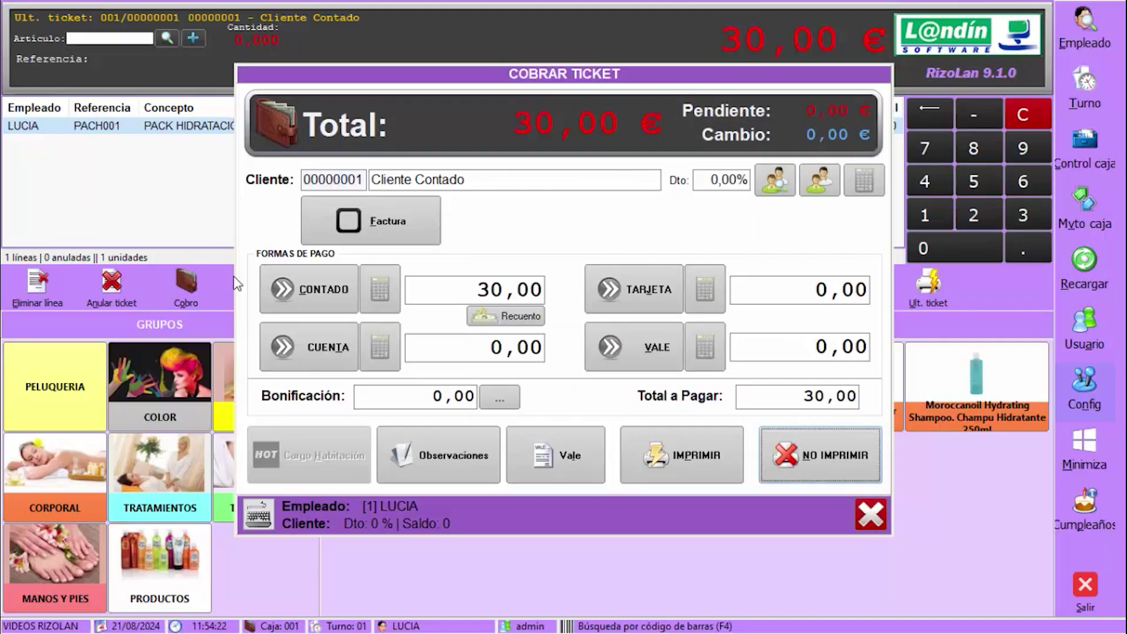
click(640, 284)
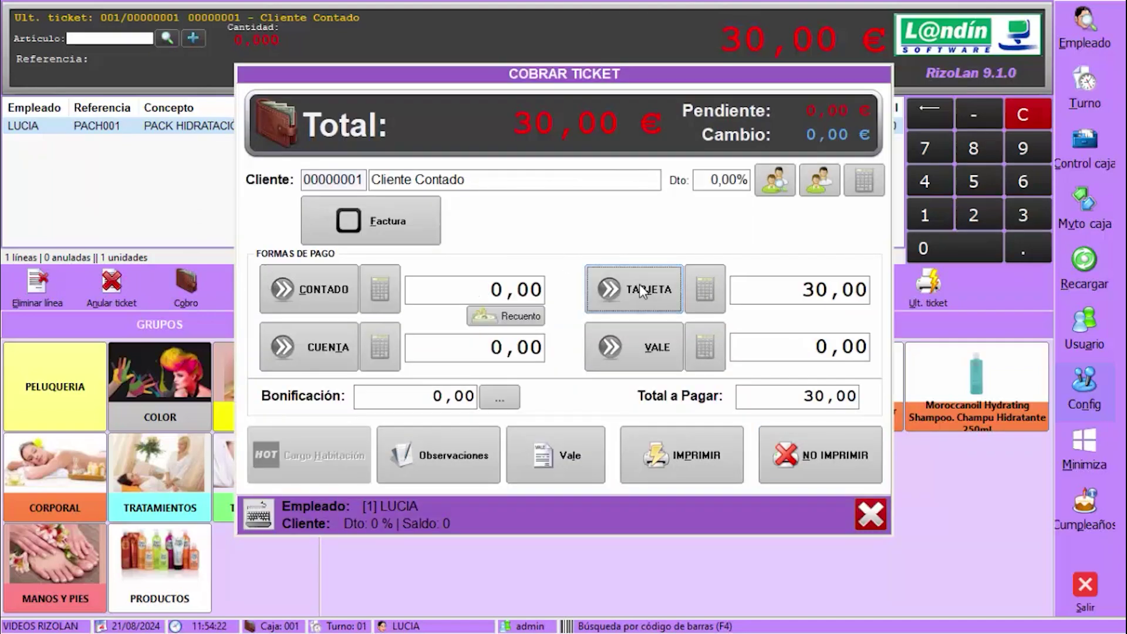
click(794, 444)
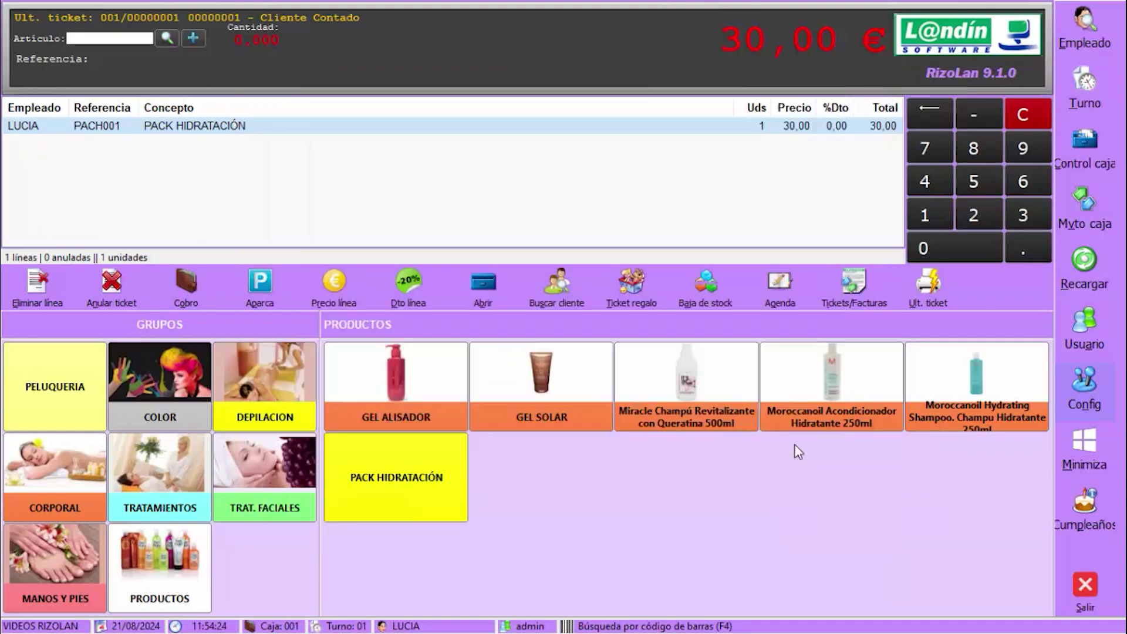
Recheck the warehouse stock of the Moroccanoil Acondicionador Hidratante after the pack sale and return to the sales screen
right_click(824, 401)
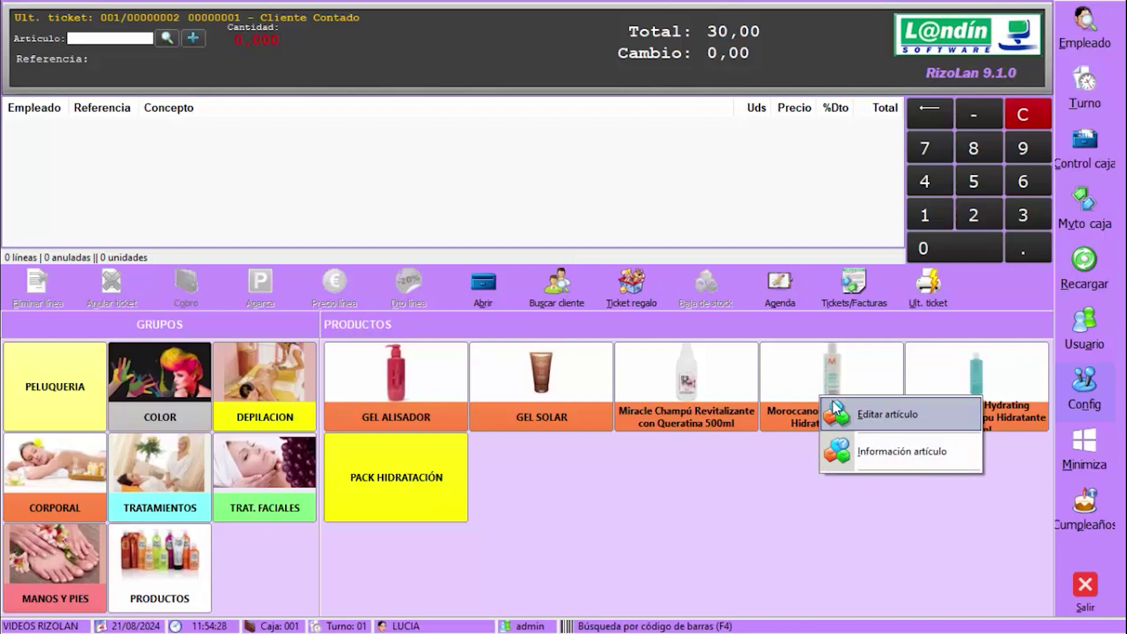
click(833, 401)
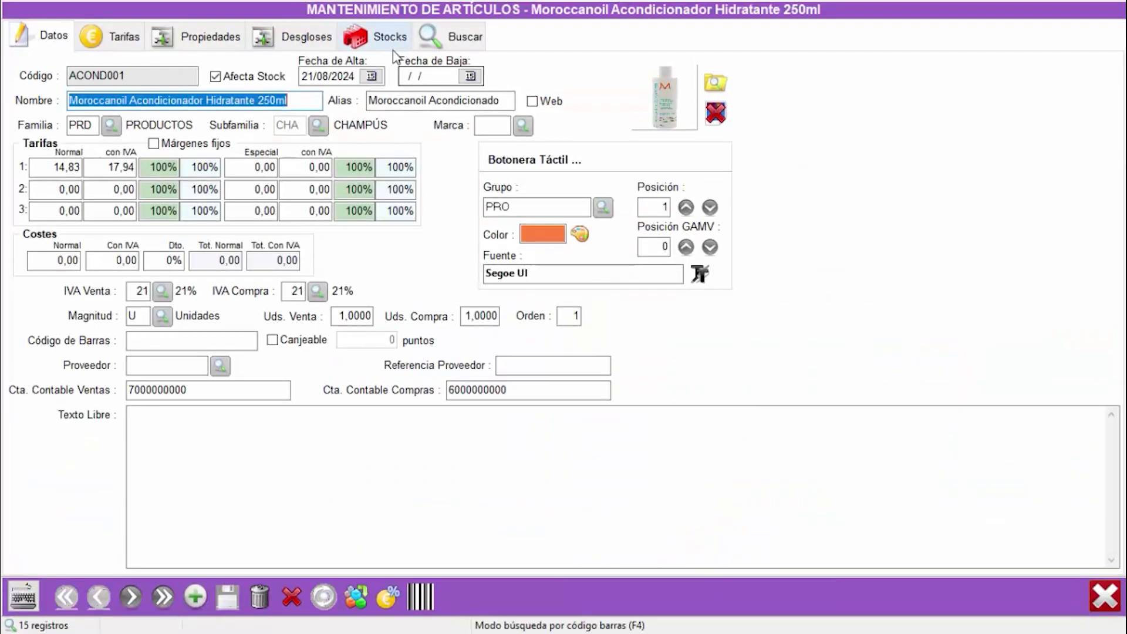
click(385, 47)
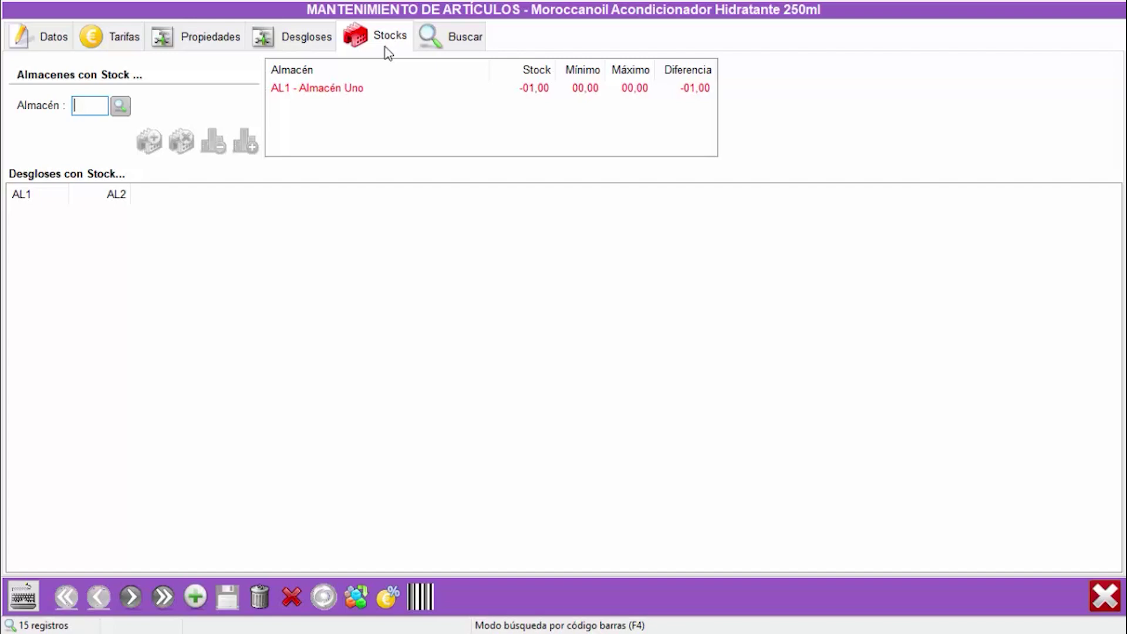
click(1105, 596)
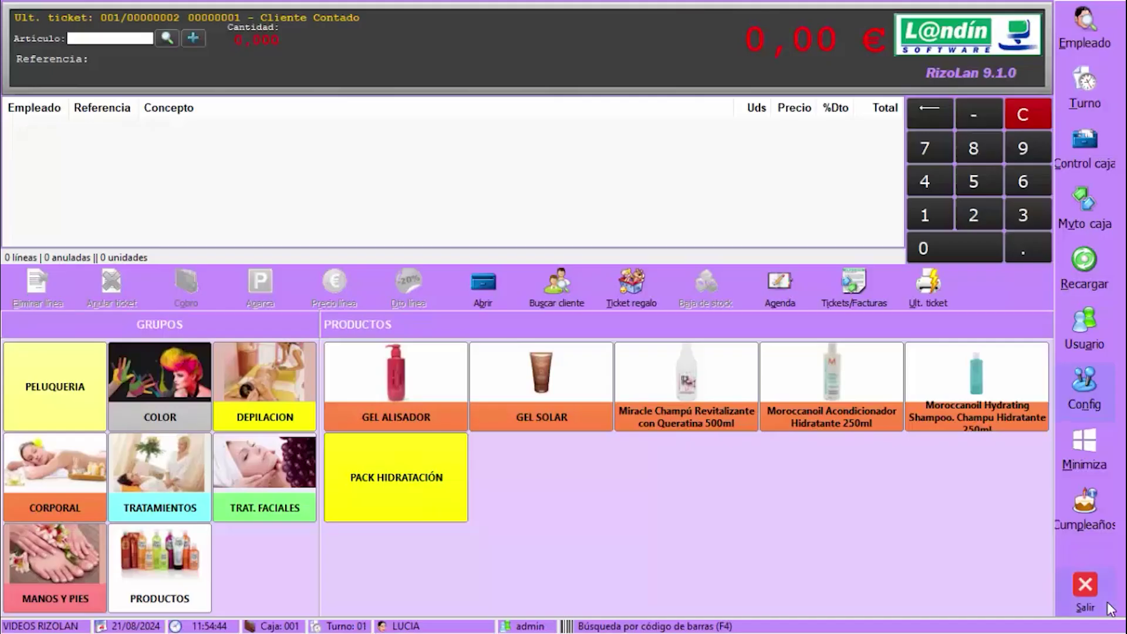
Recheck the warehouse stock of the Moroccanoil Hydrating Shampoo after the pack sale and return to the sales screen
right_click(985, 384)
click(997, 394)
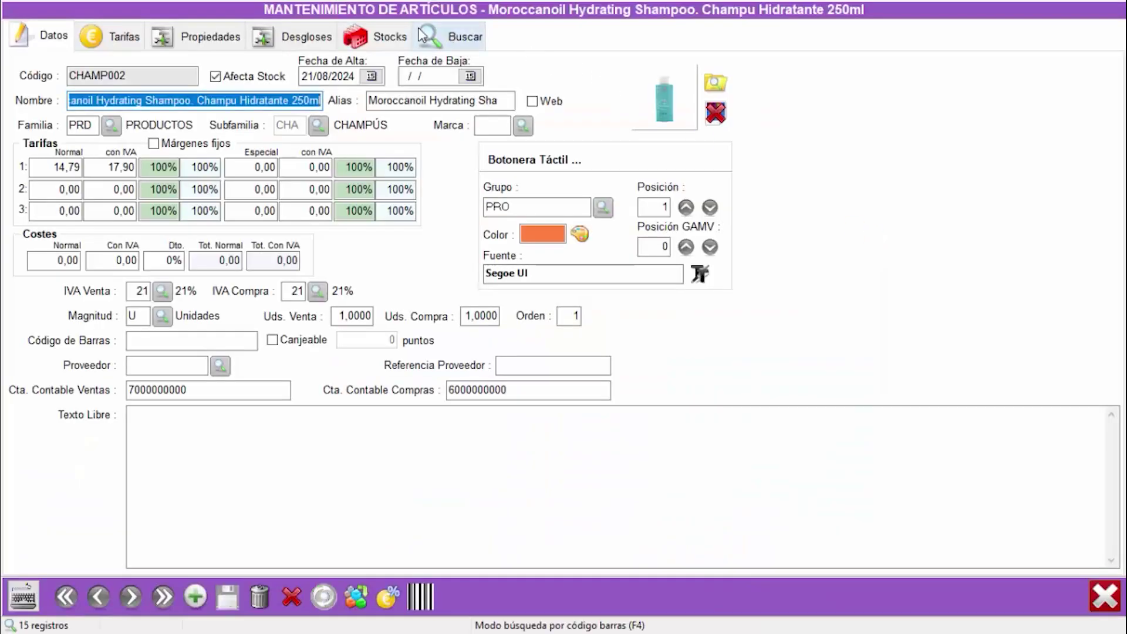
click(381, 36)
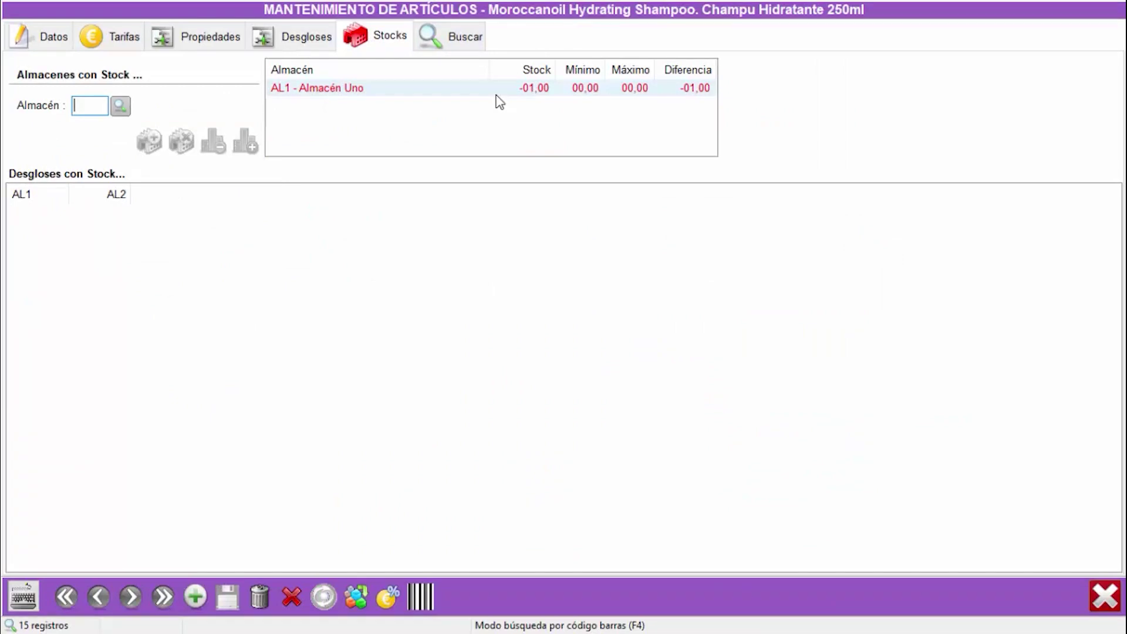
click(1103, 594)
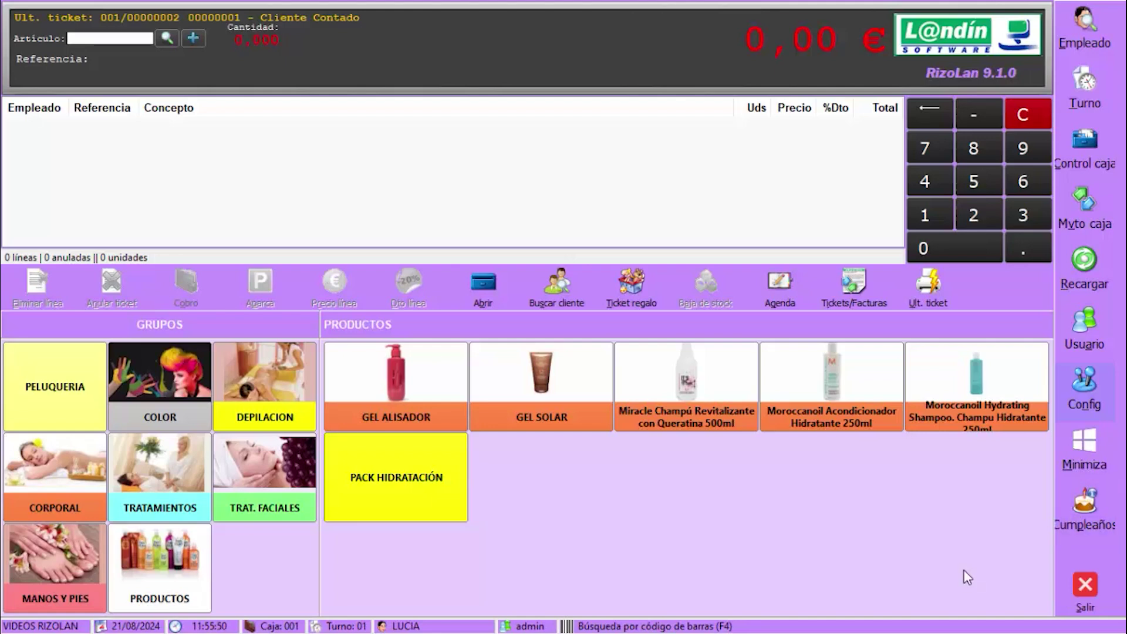
Generate the article sales report for 21/08/2024 with Sin mostrar ingredientes set to Falso and examine the PACK HIDRATACIÓN line
click(1074, 385)
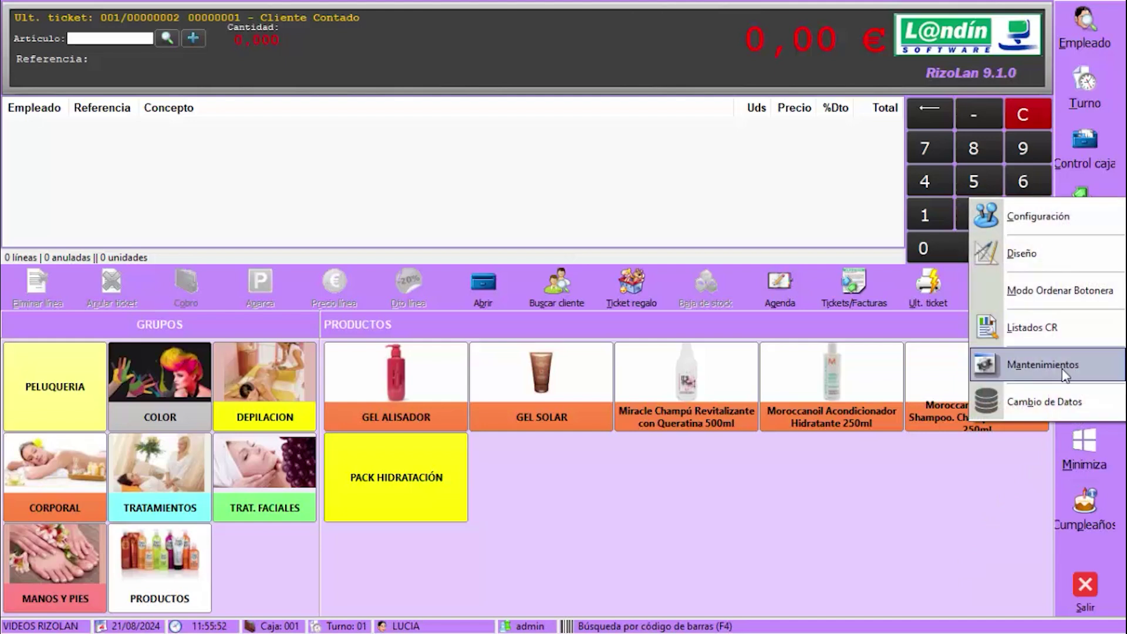
click(1062, 366)
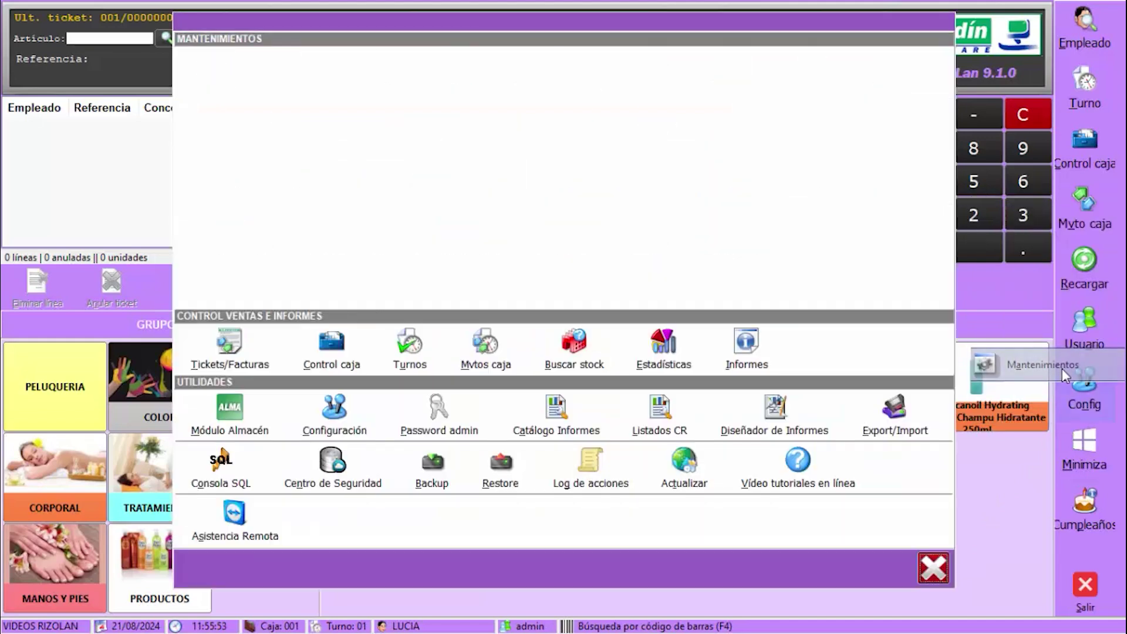
click(762, 346)
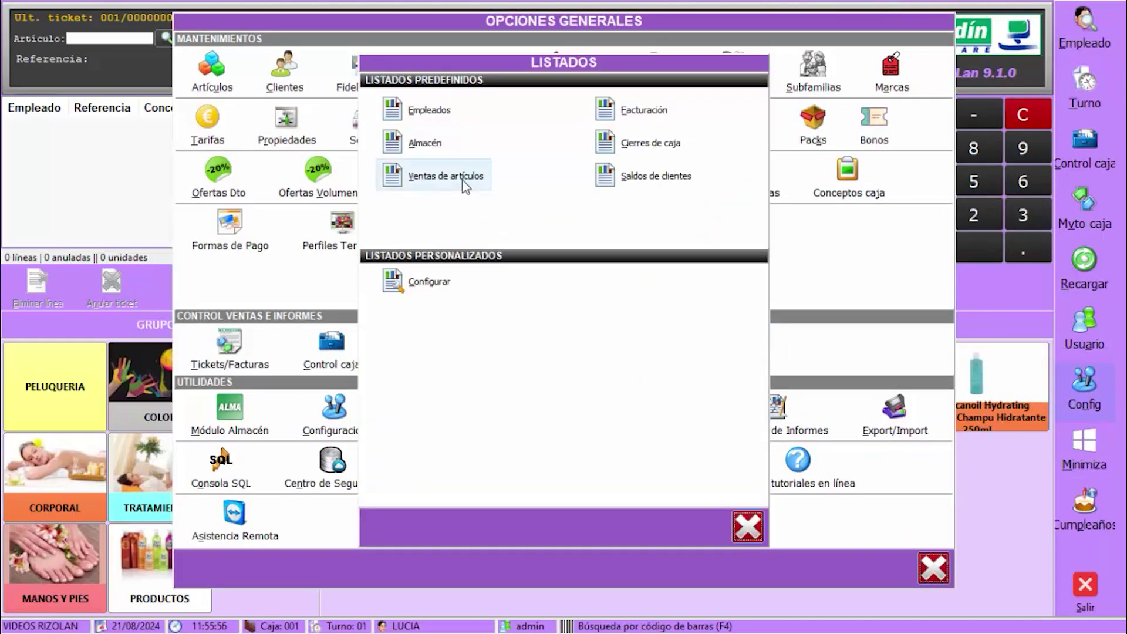
click(465, 187)
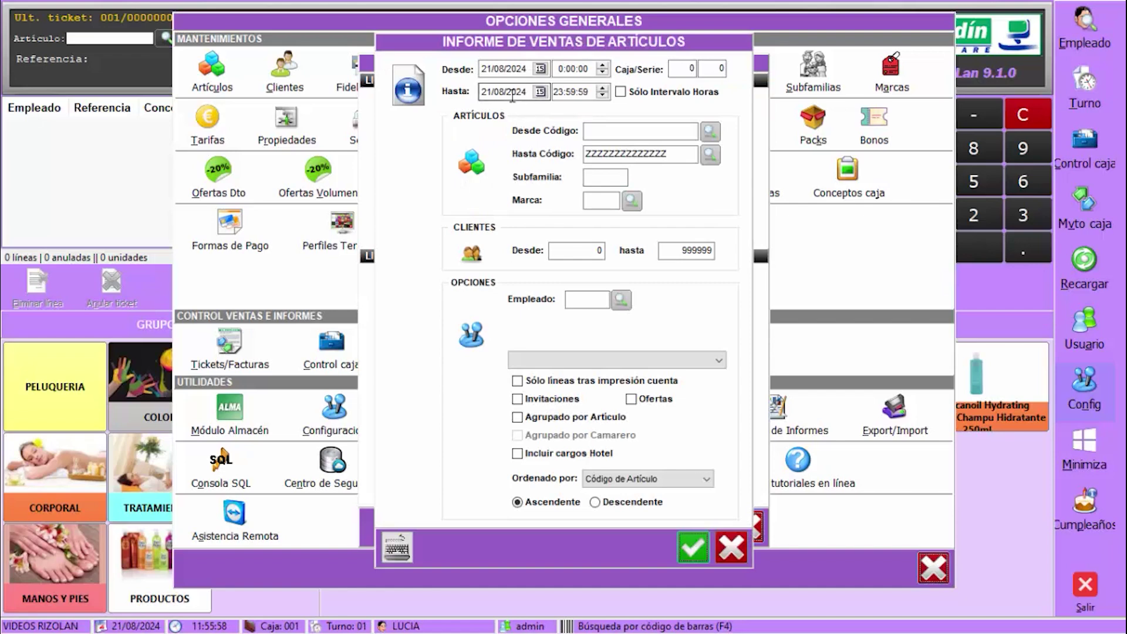
click(691, 549)
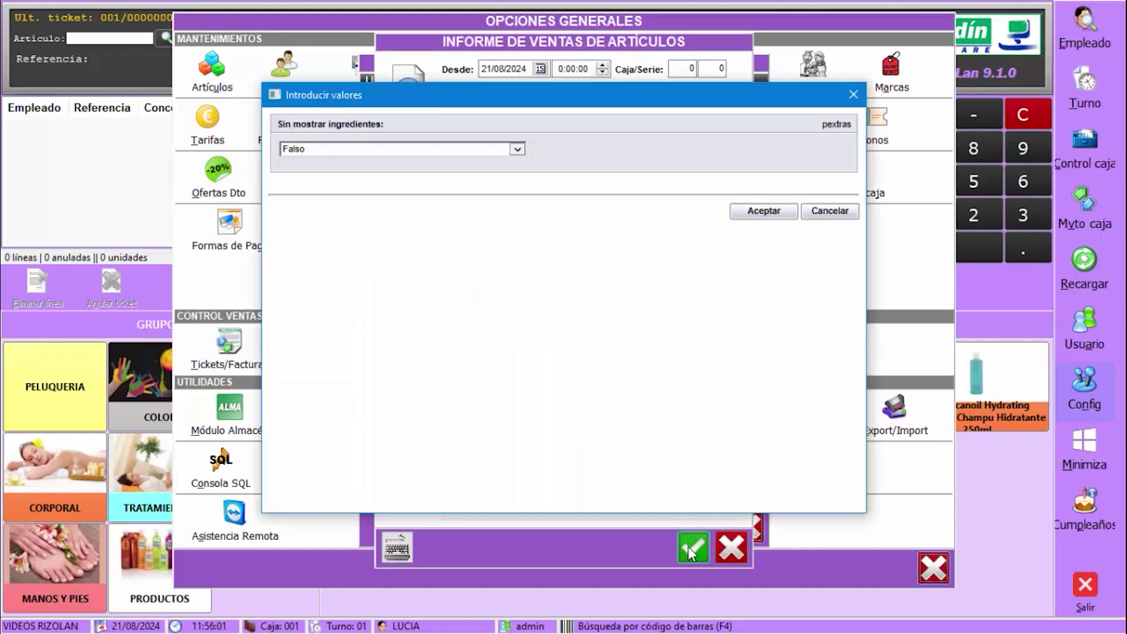
click(764, 220)
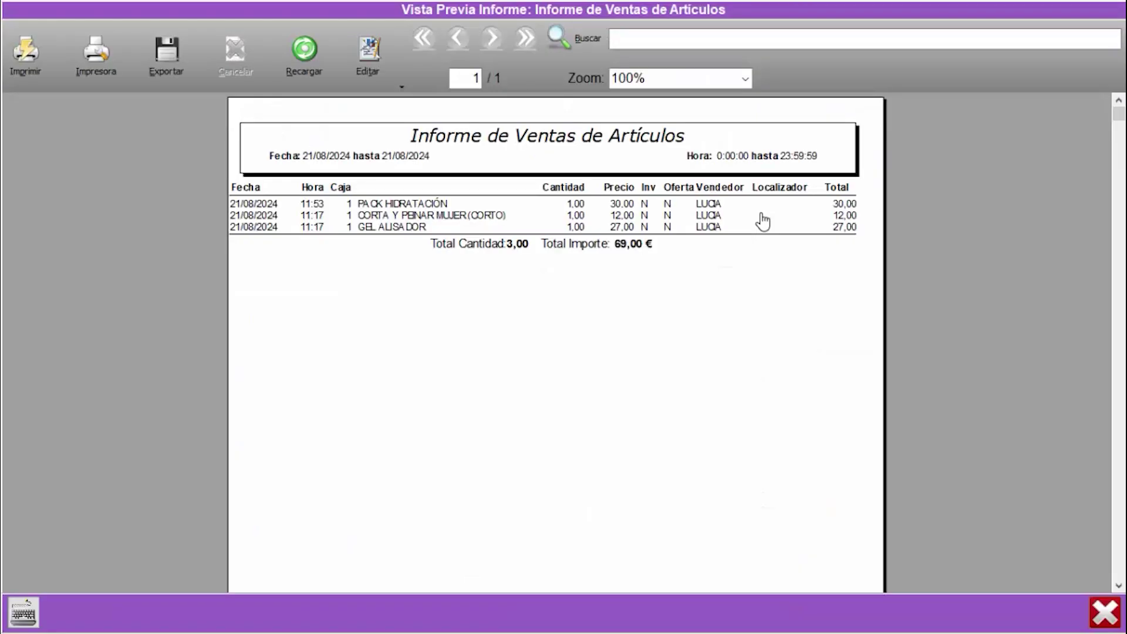
click(383, 205)
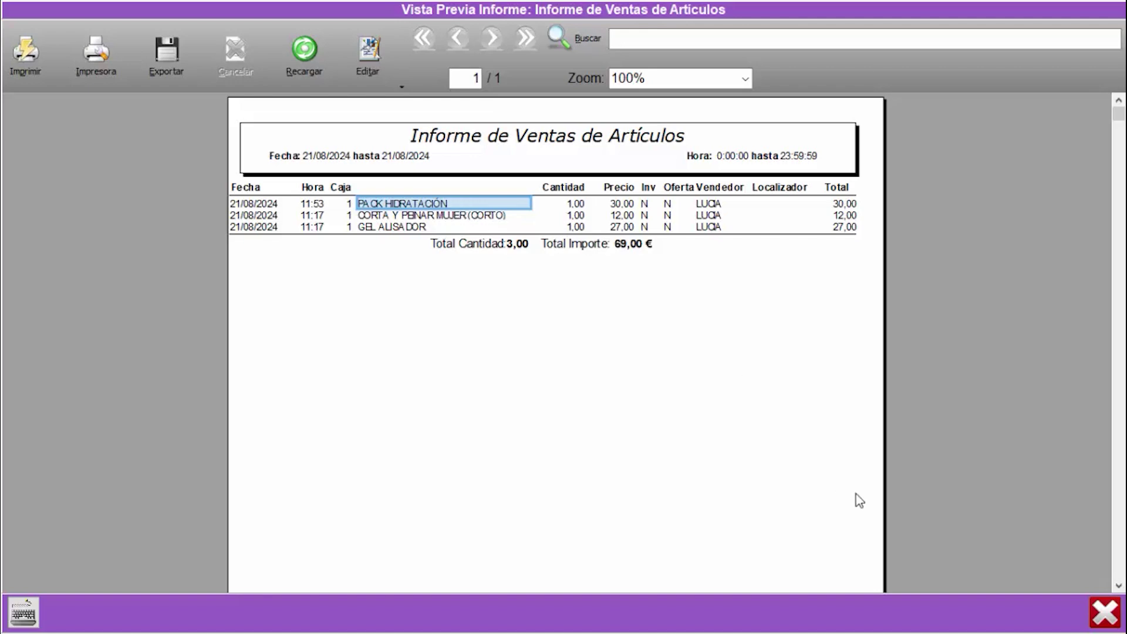
Close the article sales report and its settings, then leave the general options to return to the sales screen
click(1097, 617)
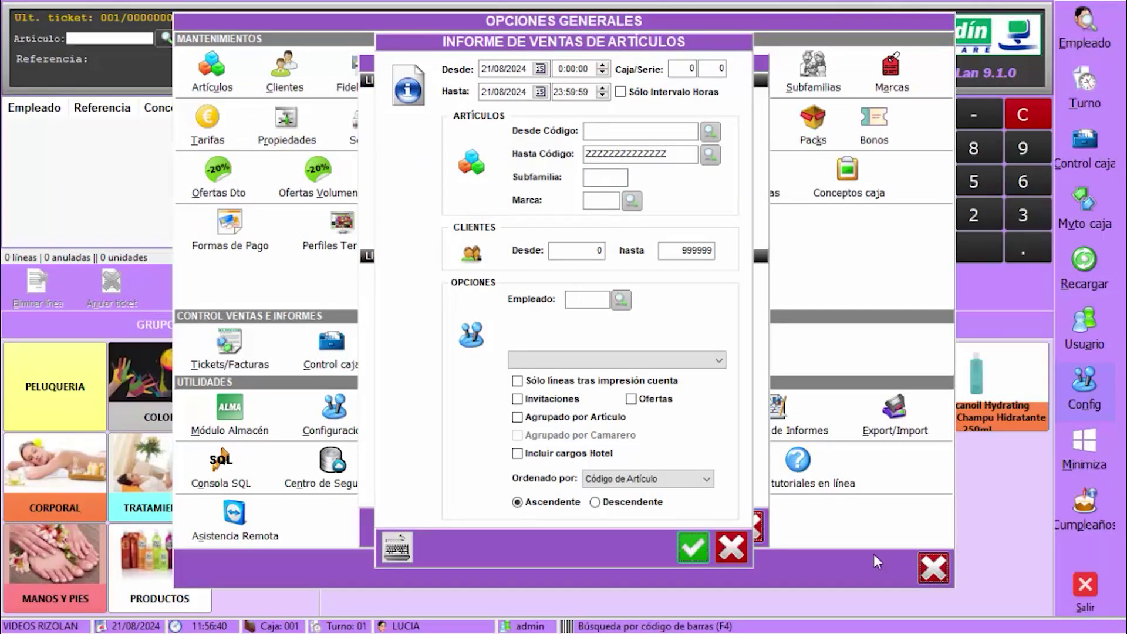
click(737, 552)
click(748, 527)
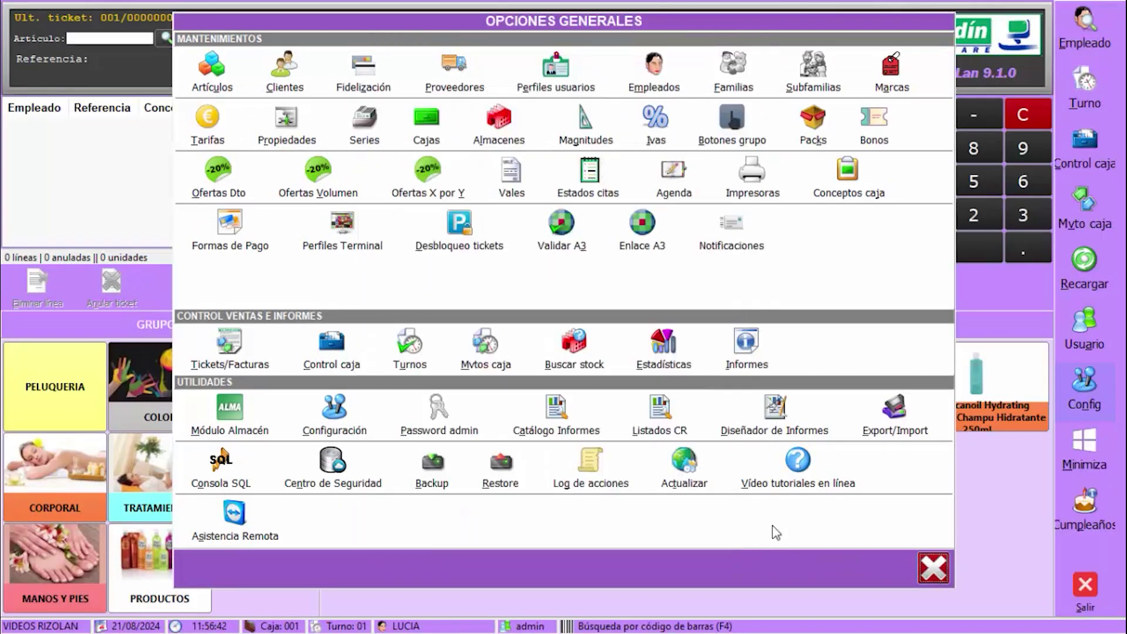
click(933, 568)
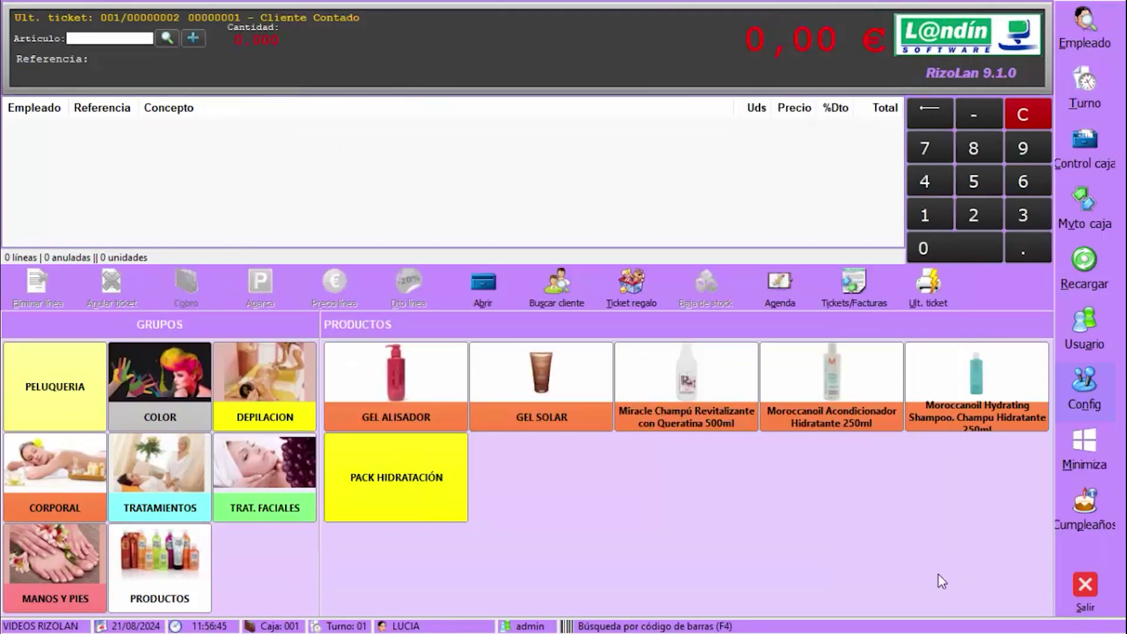